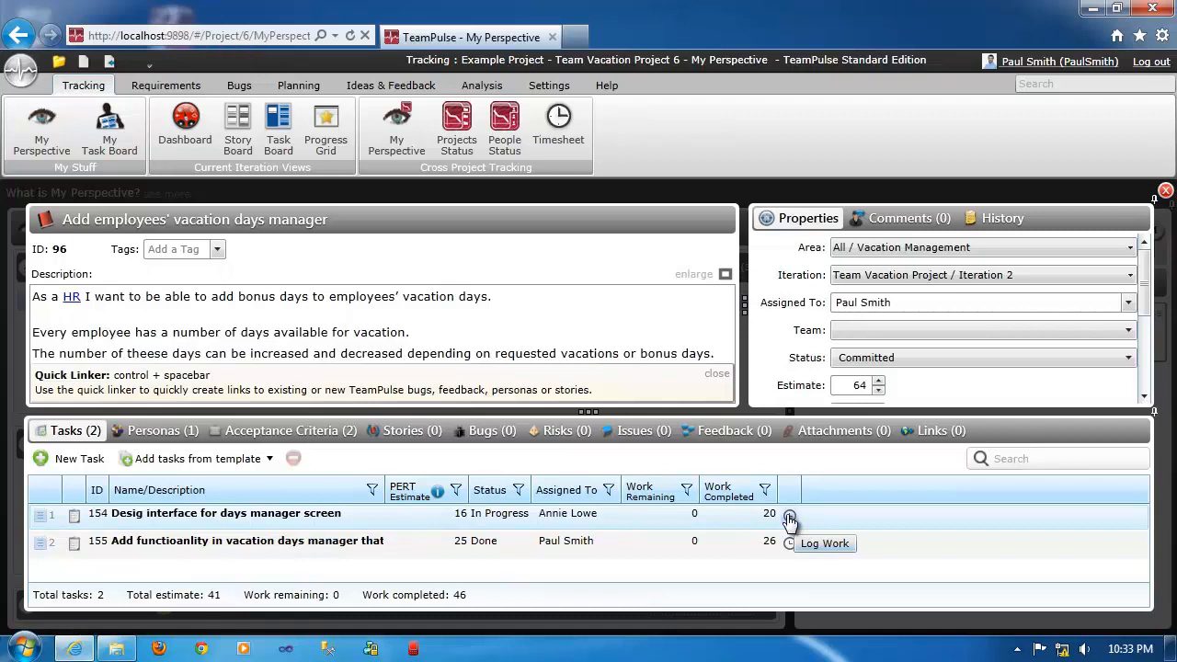
Start a work log for the task "Desig interface for days manager screen" with work type Billable and 6 hours spent for 6/7/2012.
click(763, 520)
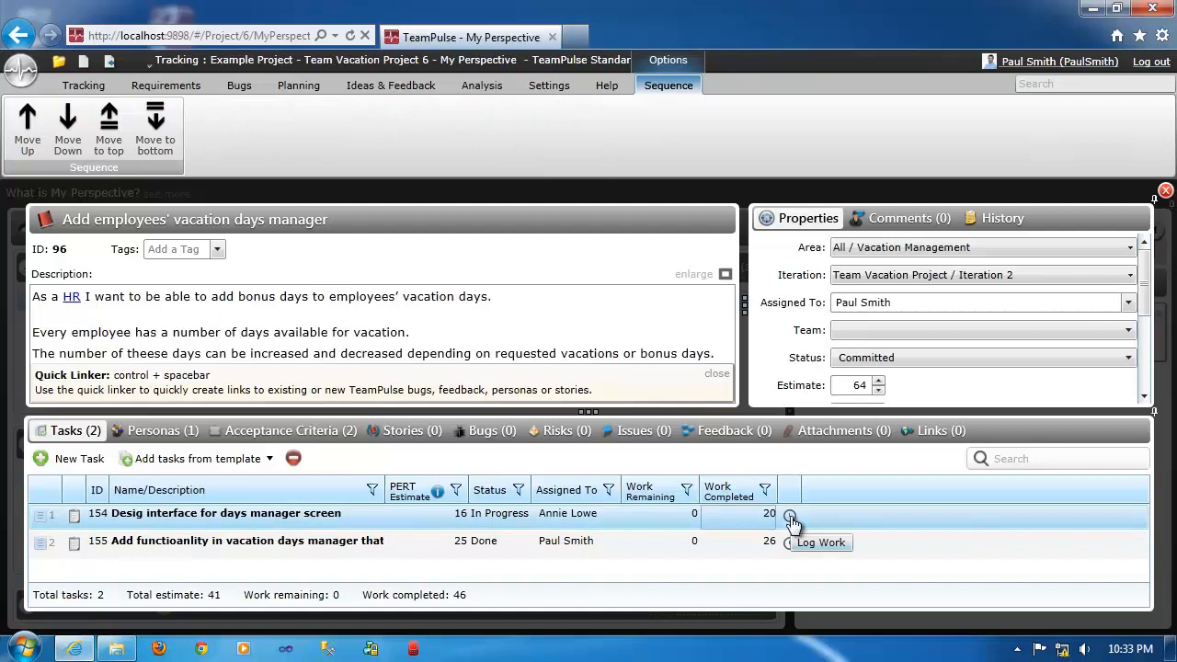
click(791, 518)
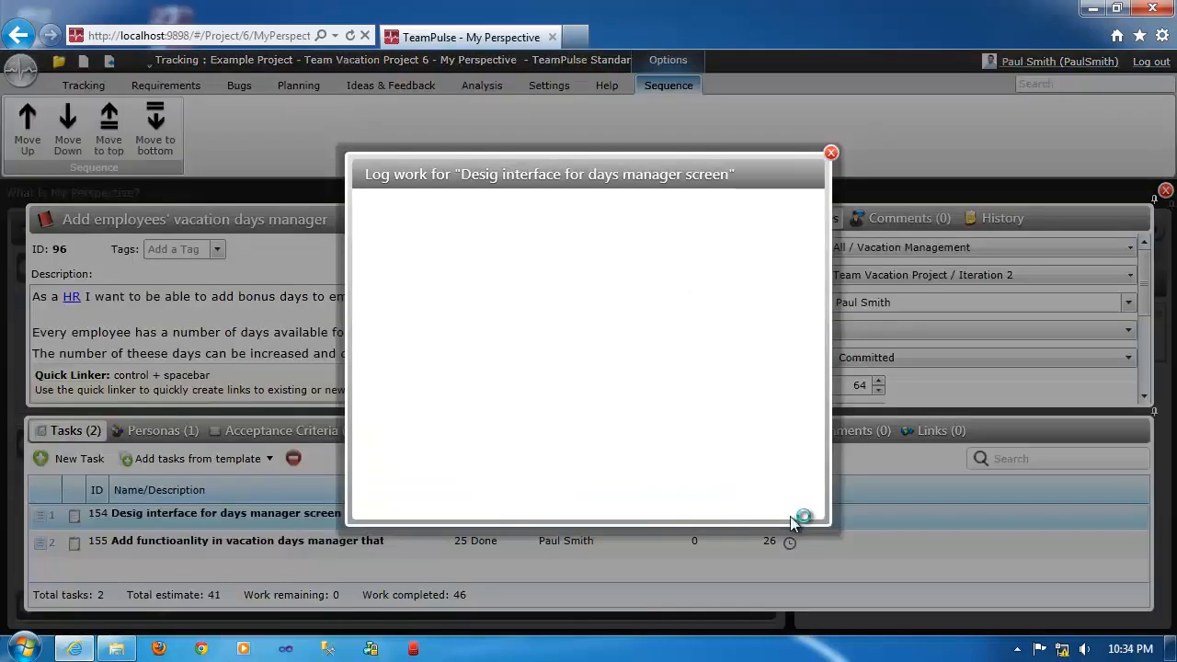
click(493, 228)
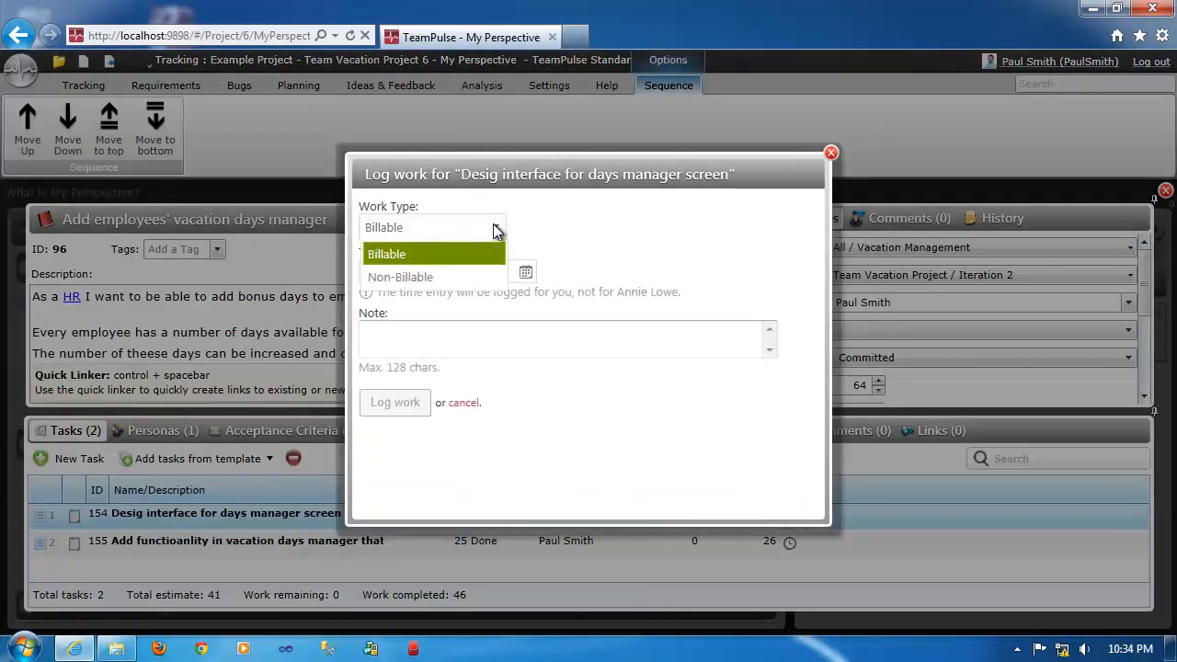
click(563, 236)
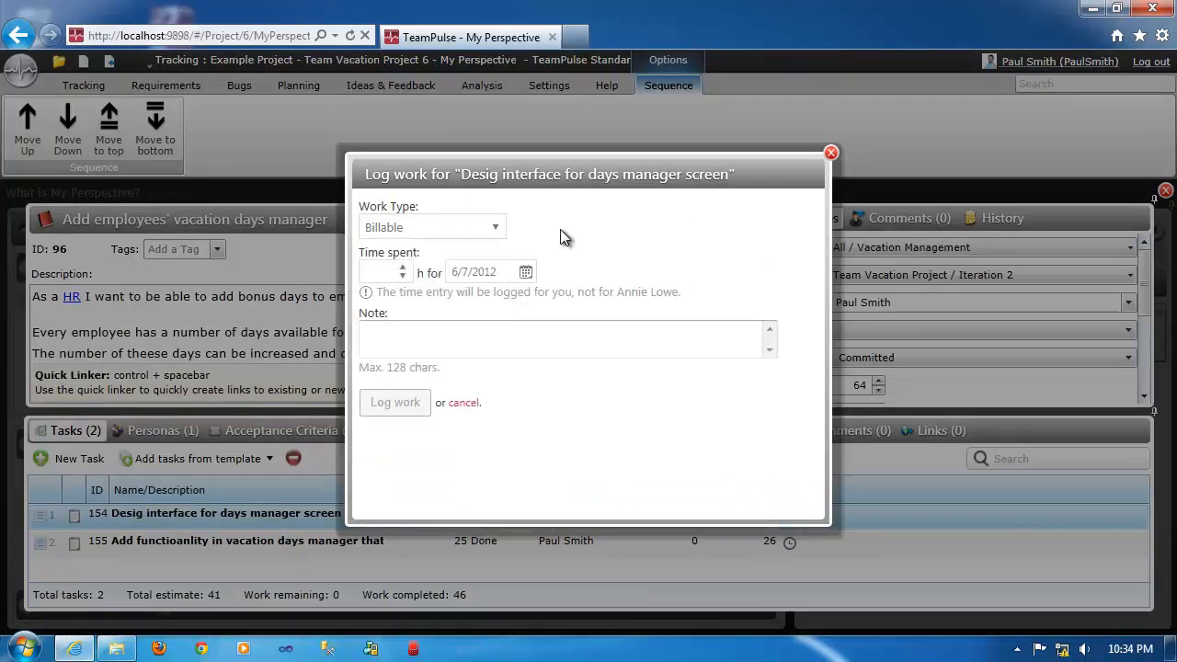
click(403, 268)
click(403, 269)
click(403, 269)
click(403, 269)
click(403, 268)
click(403, 269)
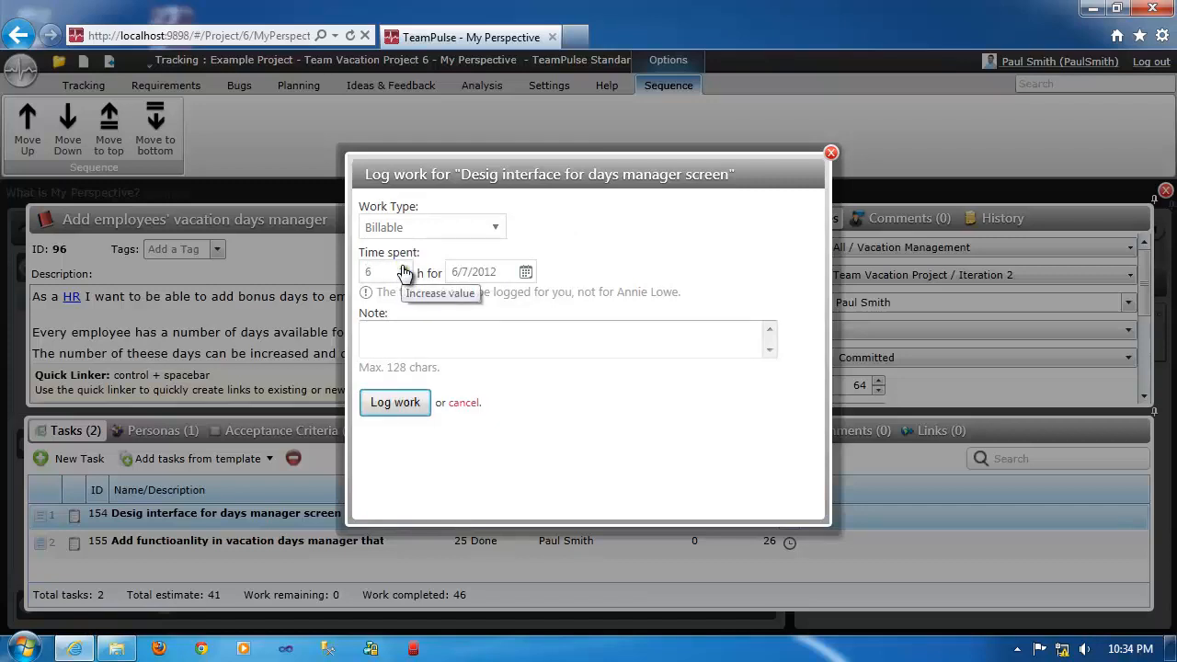
Add the note "This is a note" to the time entry and log the work.
click(394, 332)
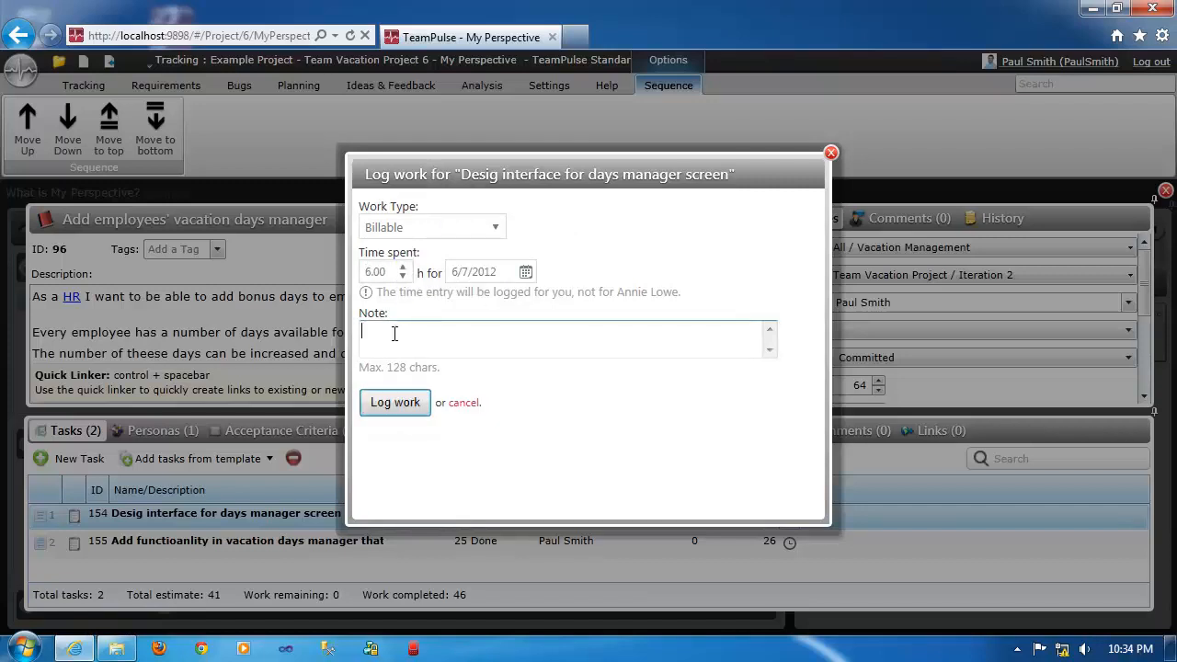
text(This is a note)
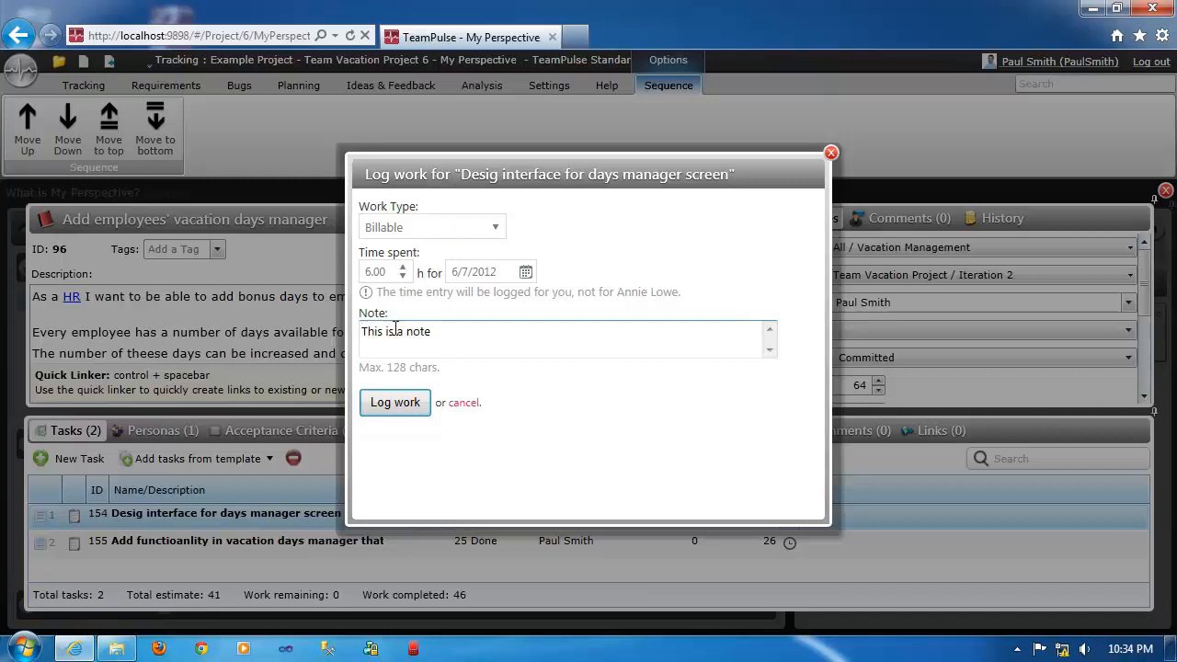
click(405, 405)
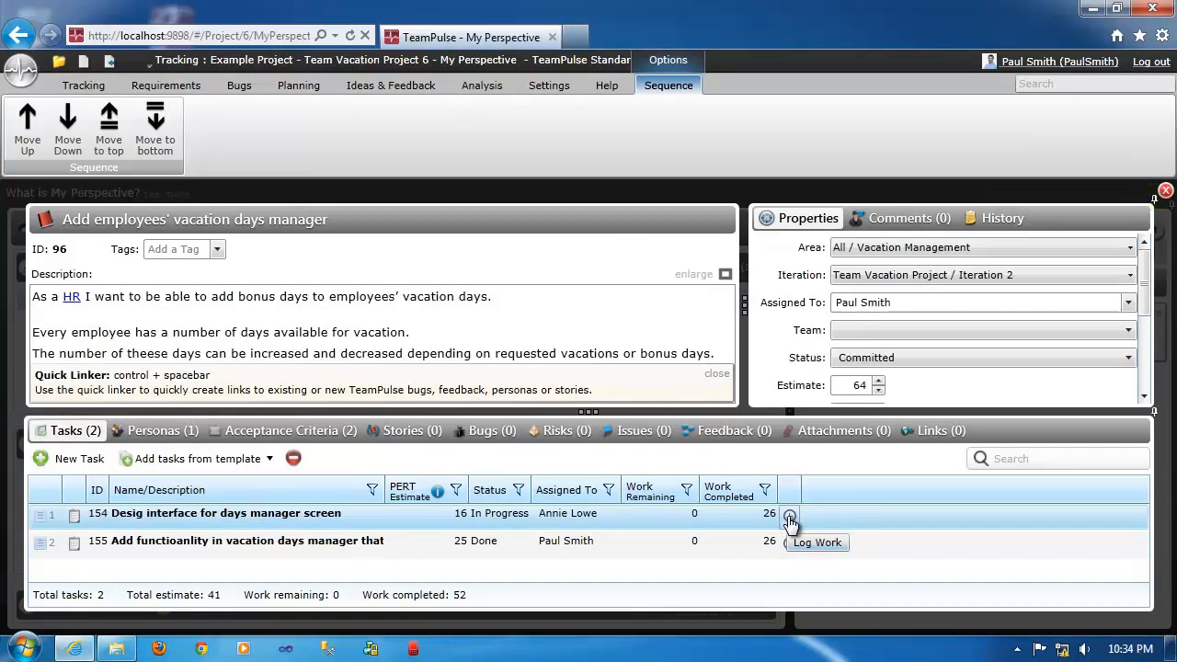
Update the 6/7/2012 time entry of the task "Desig interface for days manager screen" to 4 hours.
click(789, 518)
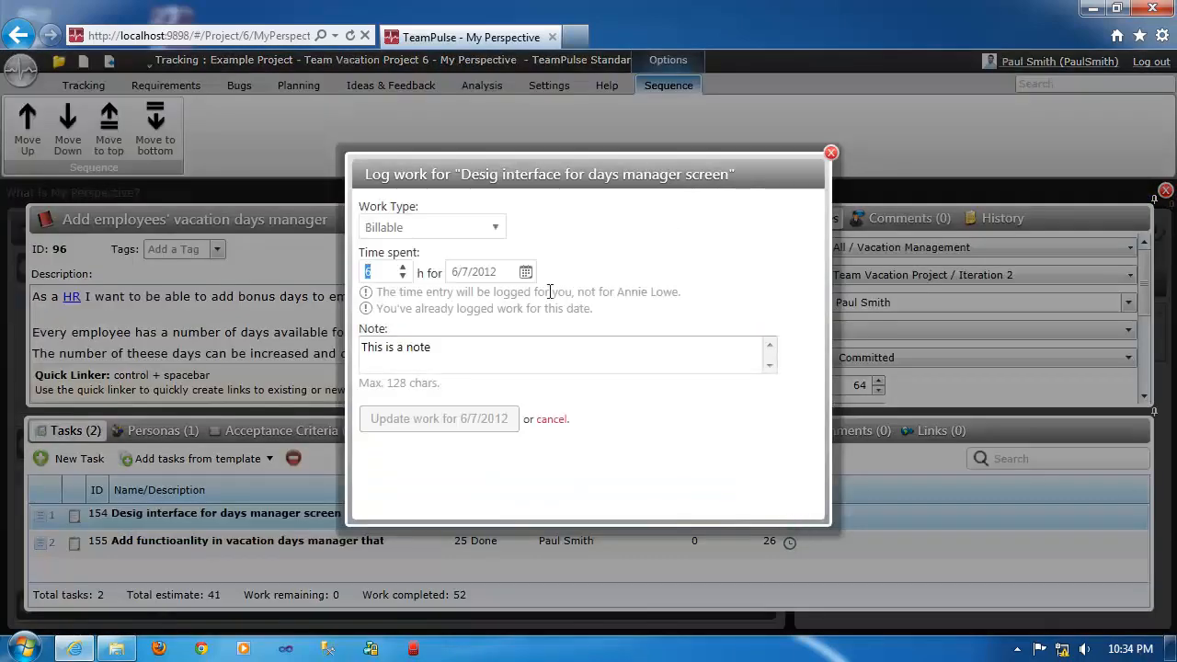
click(401, 276)
click(402, 276)
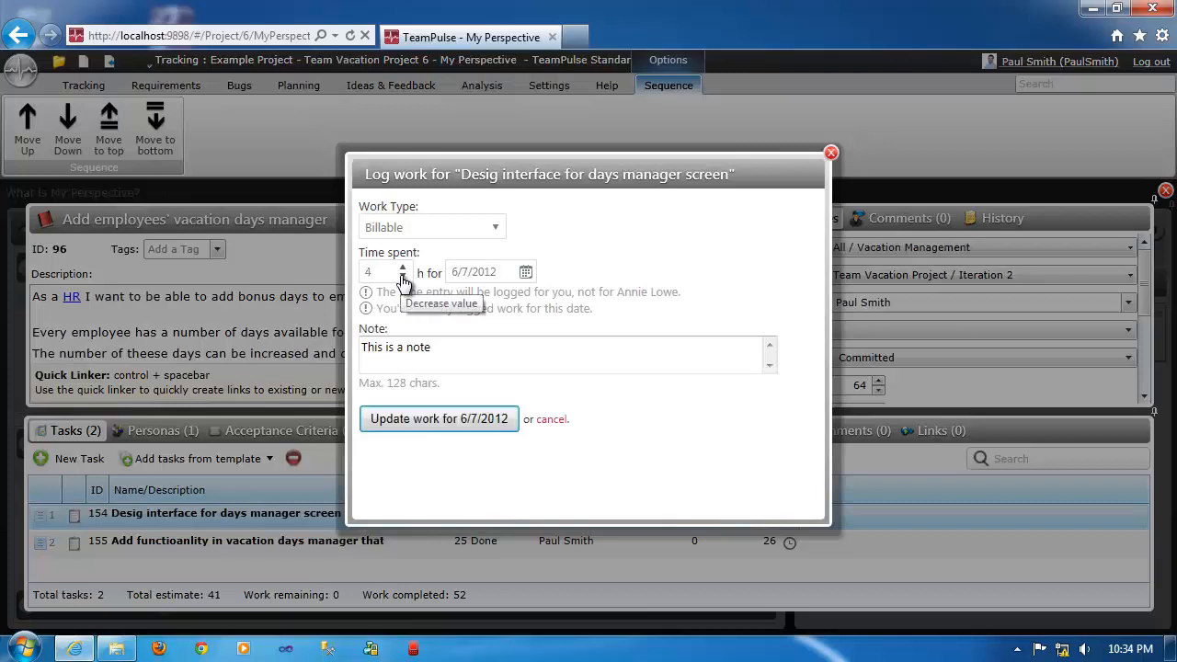
click(448, 419)
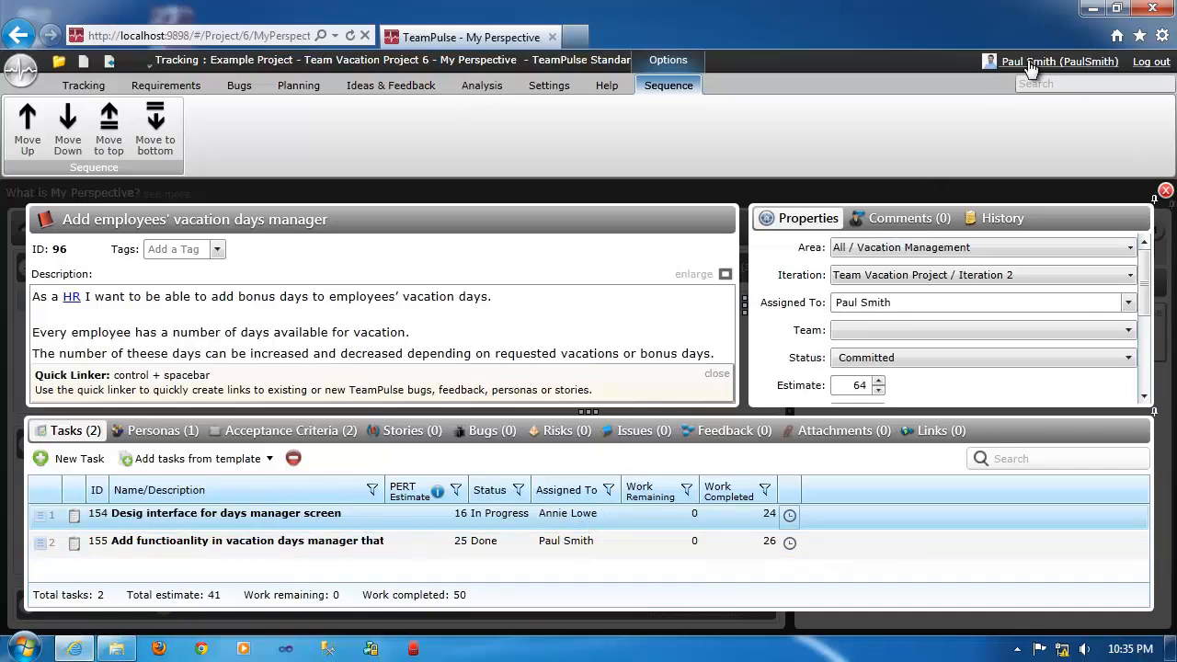
Log 4 hours of Non-Billable work for 6/7/2012 on task 155, which adds functionality to the vacation days manager.
click(789, 545)
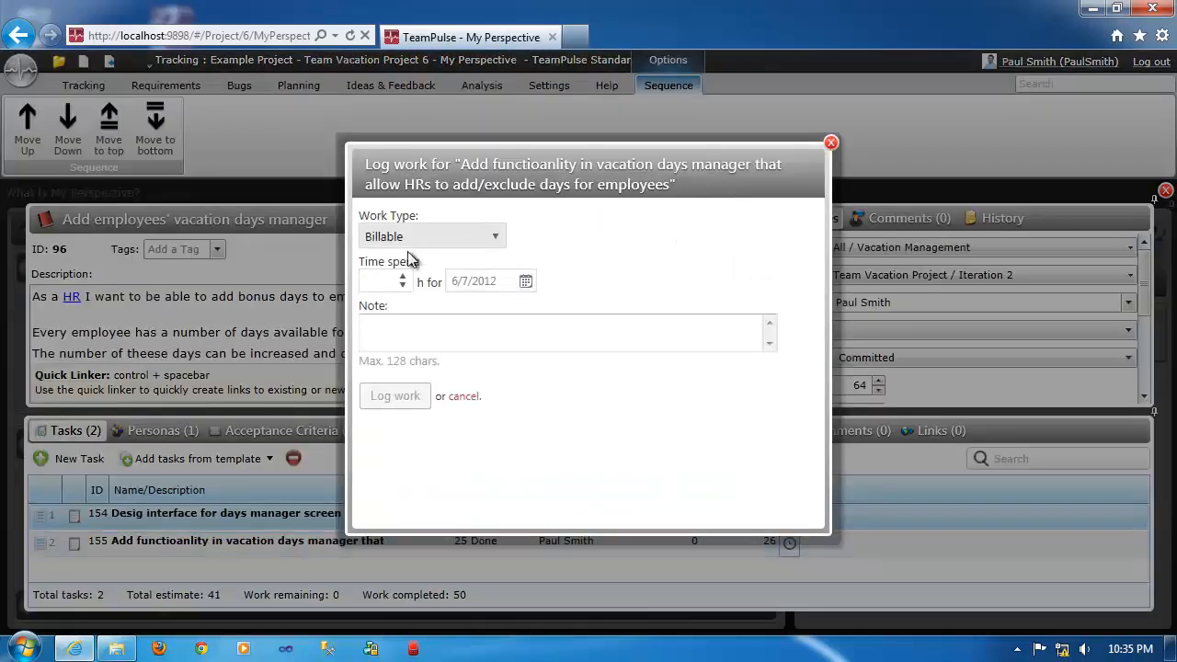
click(403, 277)
click(403, 277)
click(403, 277)
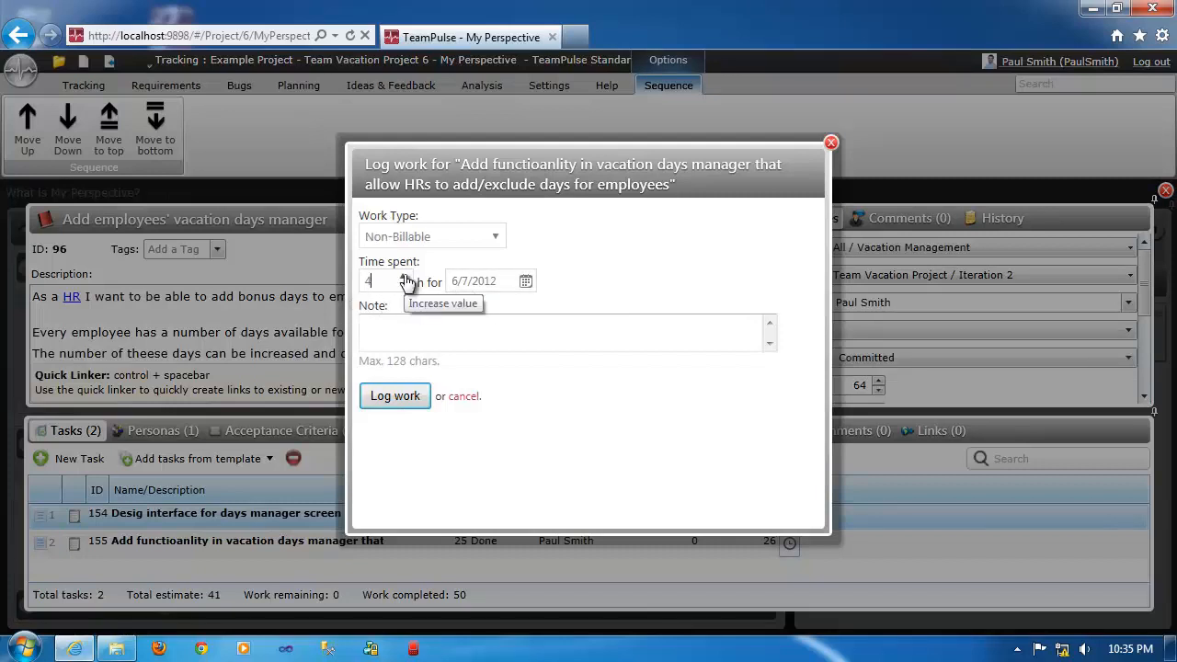
click(395, 396)
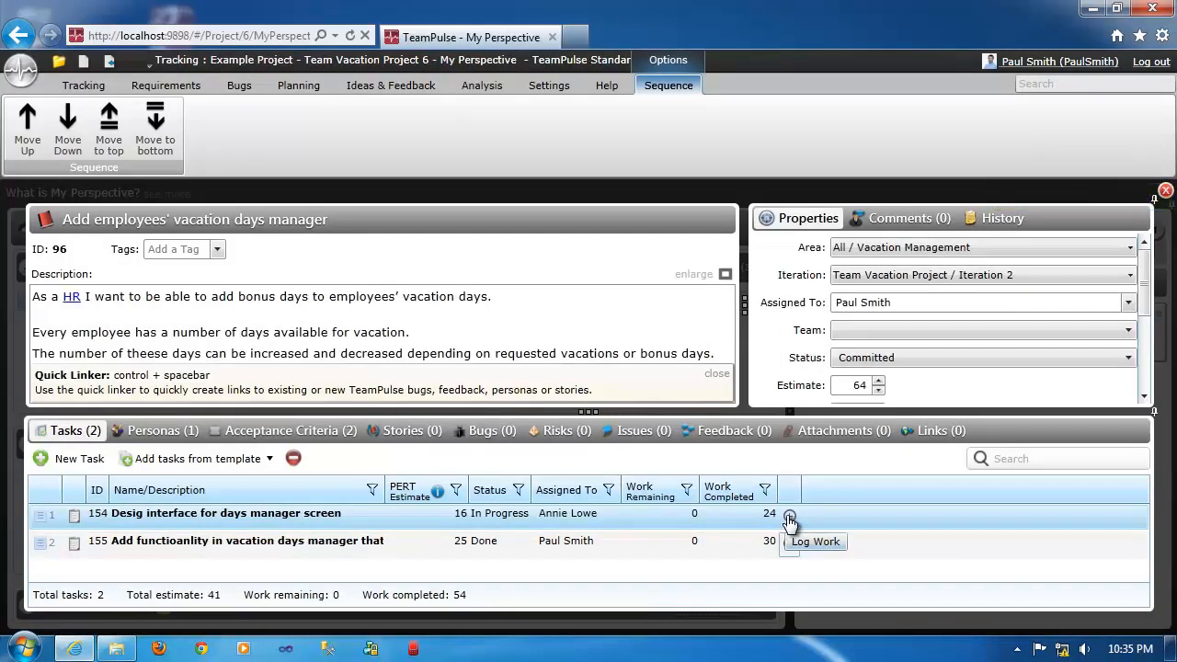
Reopen the work log of the task "Desig interface for days manager screen" to review its time entry fields.
click(789, 518)
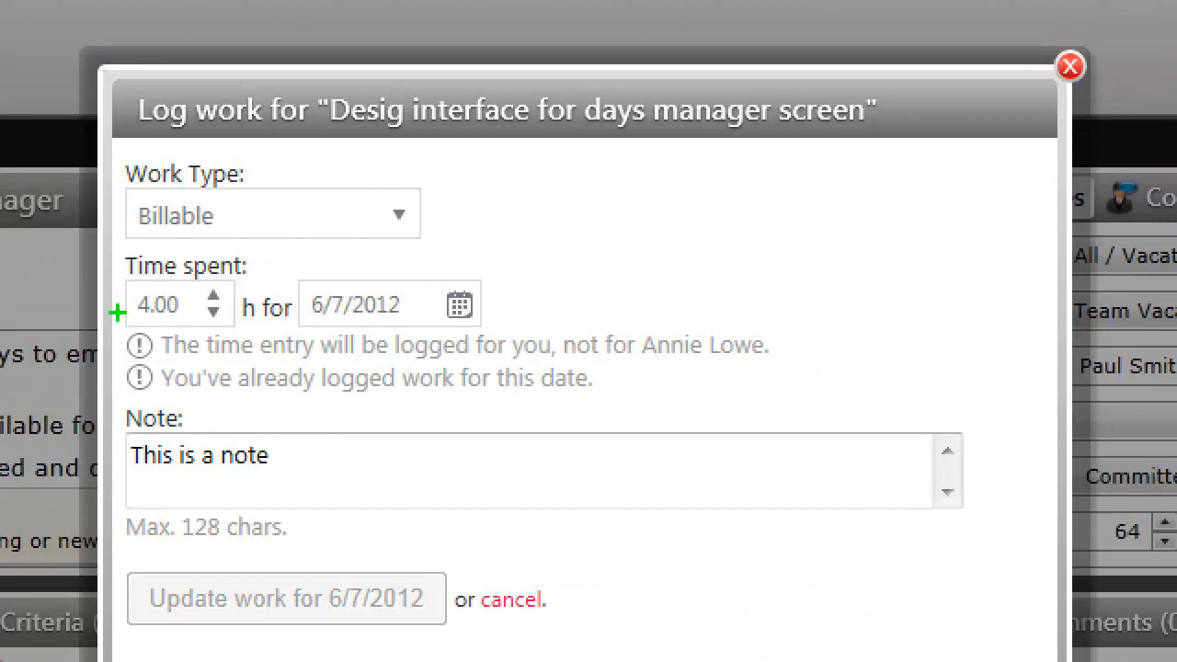
mouse_move(112, 309)
mouse_down()
mouse_move(334, 399)
mouse_move(816, 418)
mouse_up()
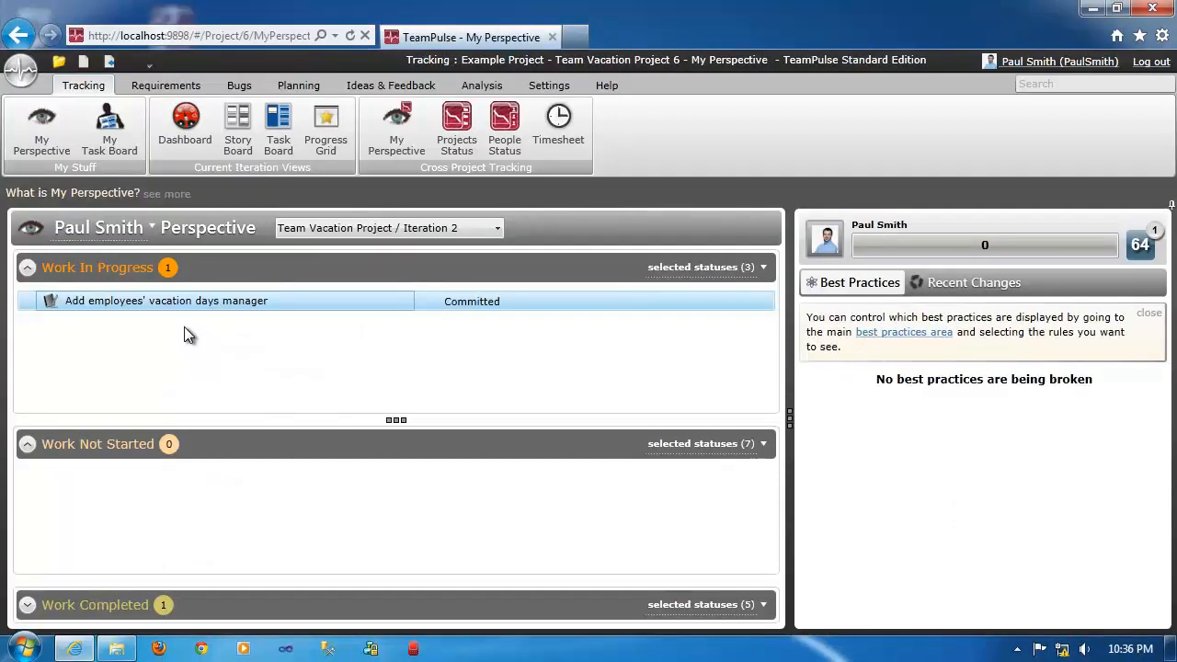
From the personal task board, log 4 hours of Billable work for 6/7/2012 on the task in the Done column.
click(107, 129)
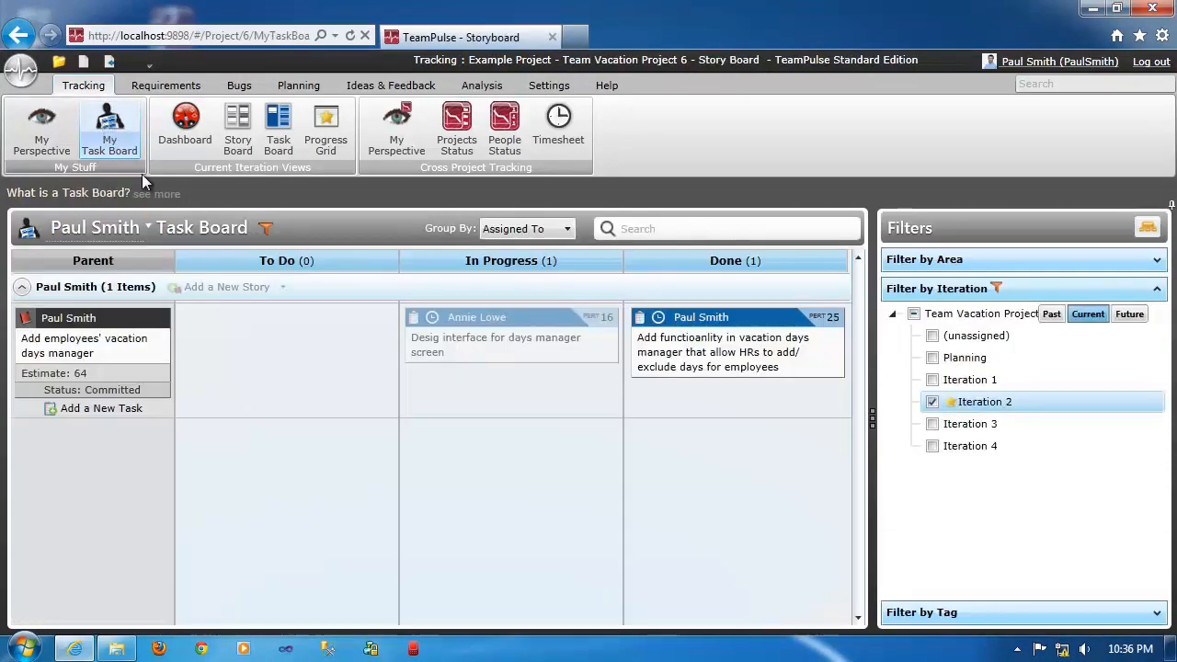
click(659, 319)
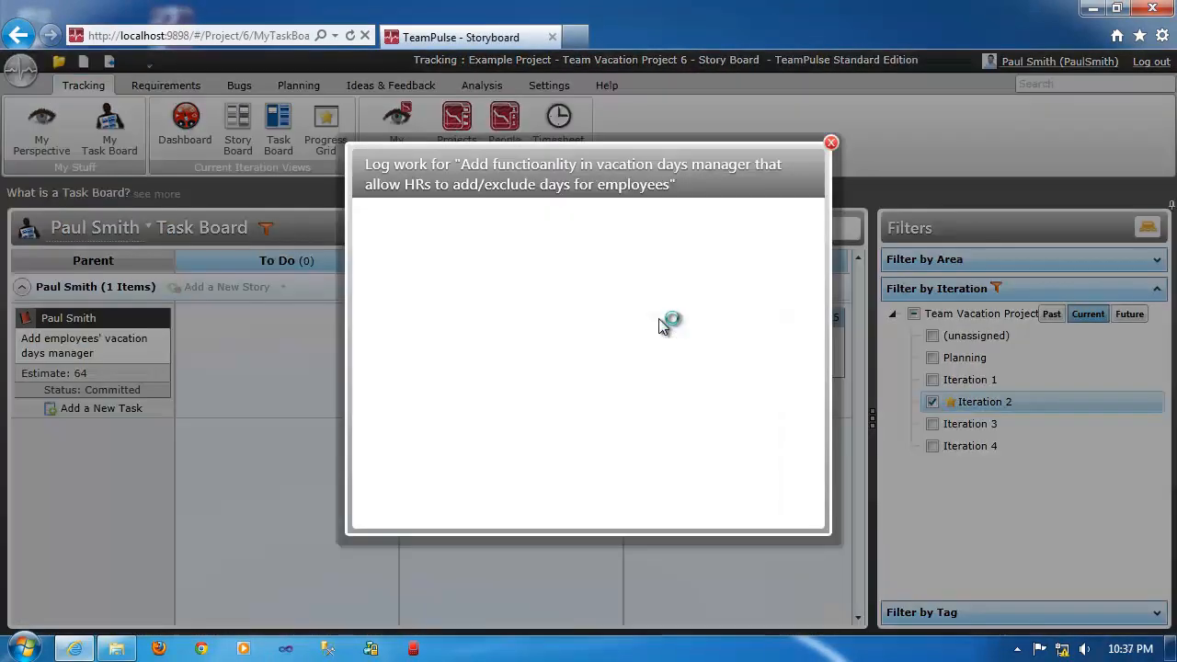
click(403, 276)
click(402, 277)
click(403, 277)
click(403, 277)
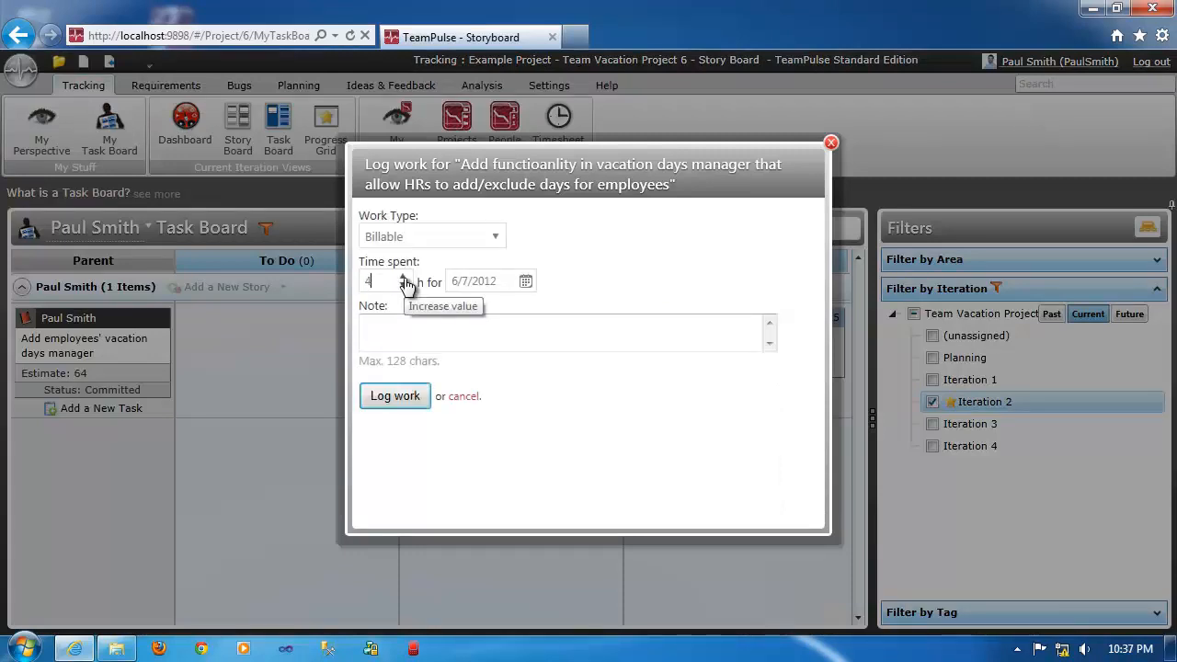
click(403, 403)
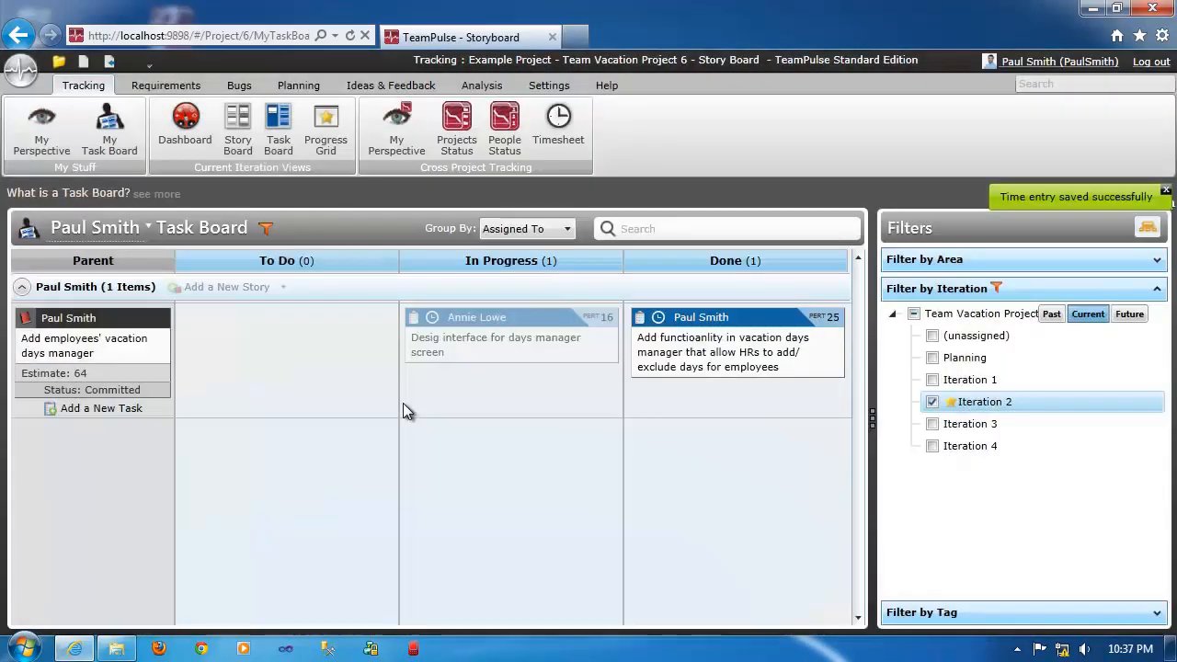
Review the Done task's Billable and Non-Billable time entries for 6/7/2012, and close the work log without updating it.
click(657, 320)
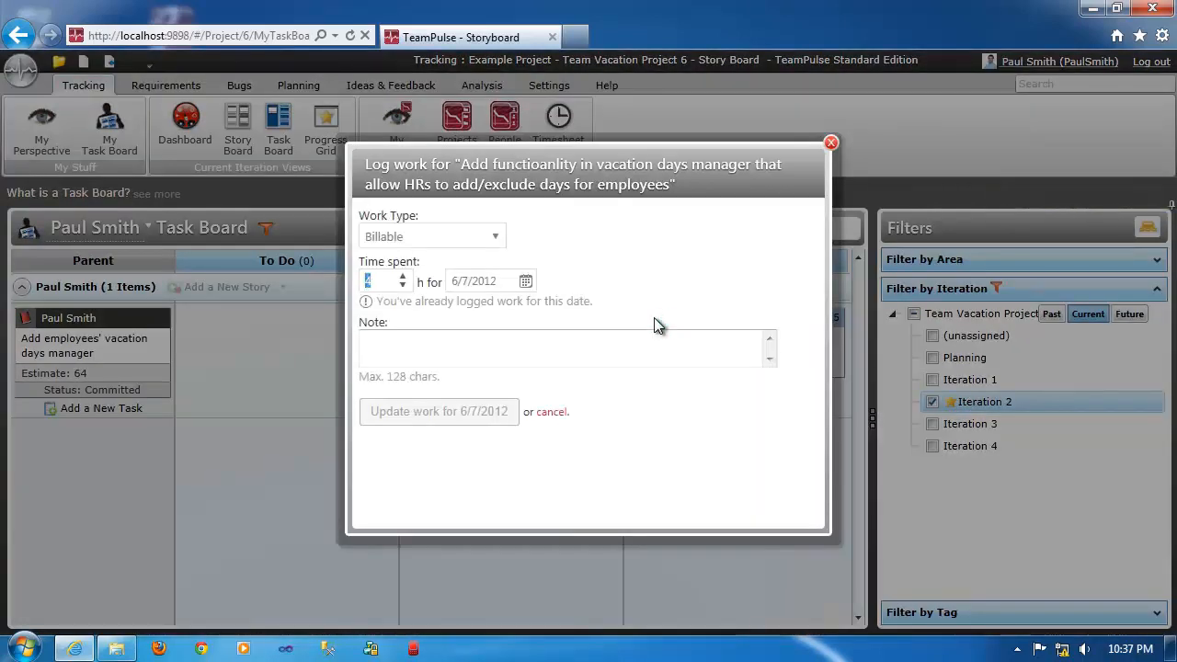
click(497, 236)
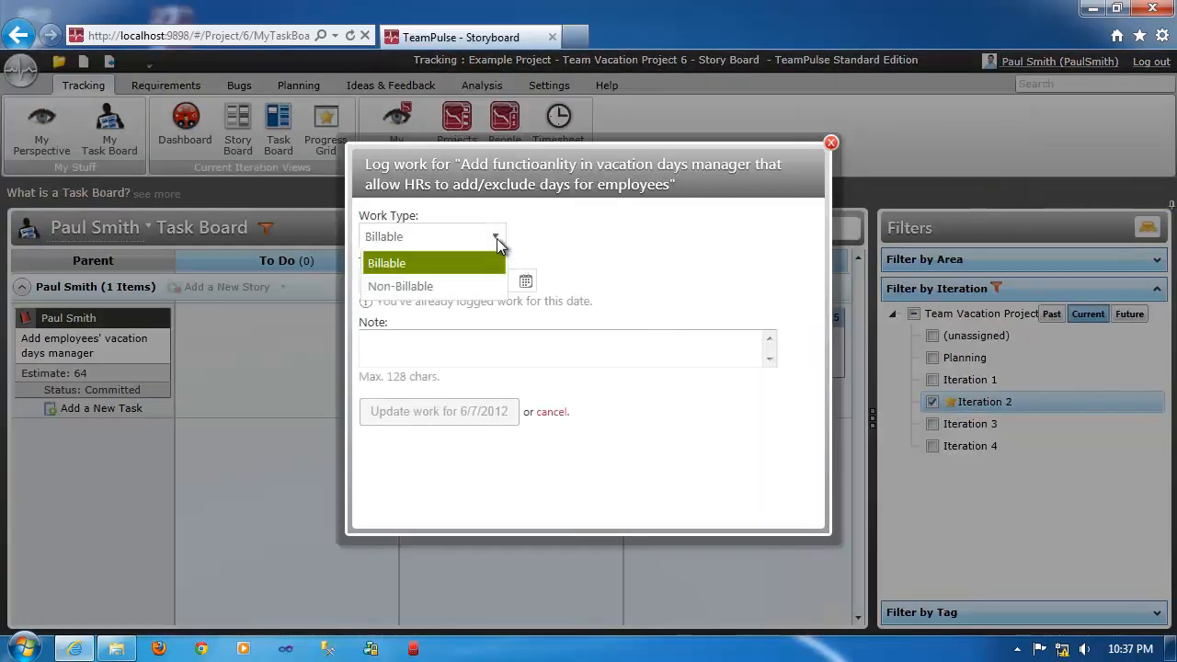
click(433, 291)
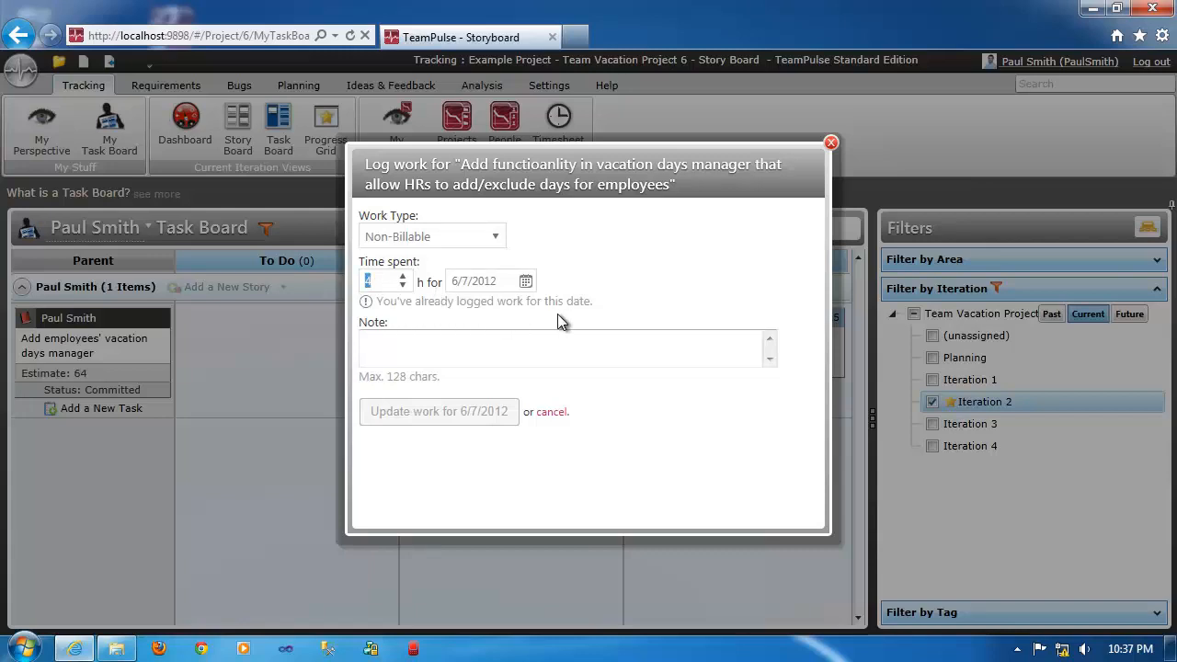
click(380, 304)
drag(381, 304, 596, 303)
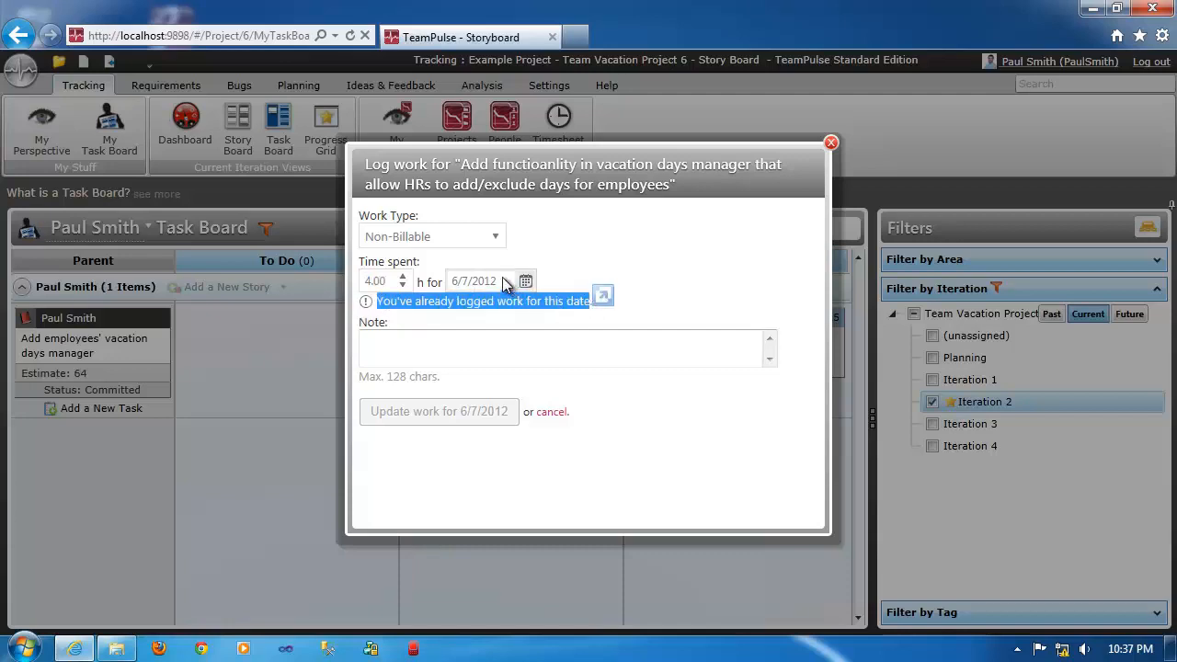
click(831, 143)
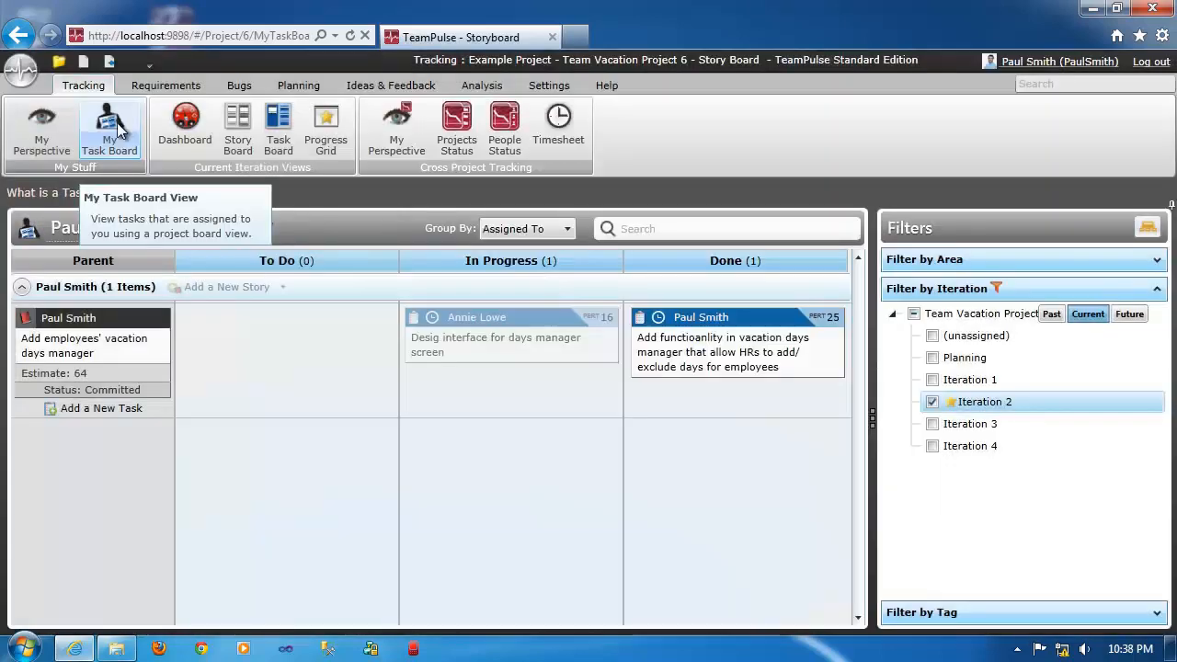
View the current iteration's task board, and open the story "Add employees' roles to Employee Management" from the stories list.
click(279, 128)
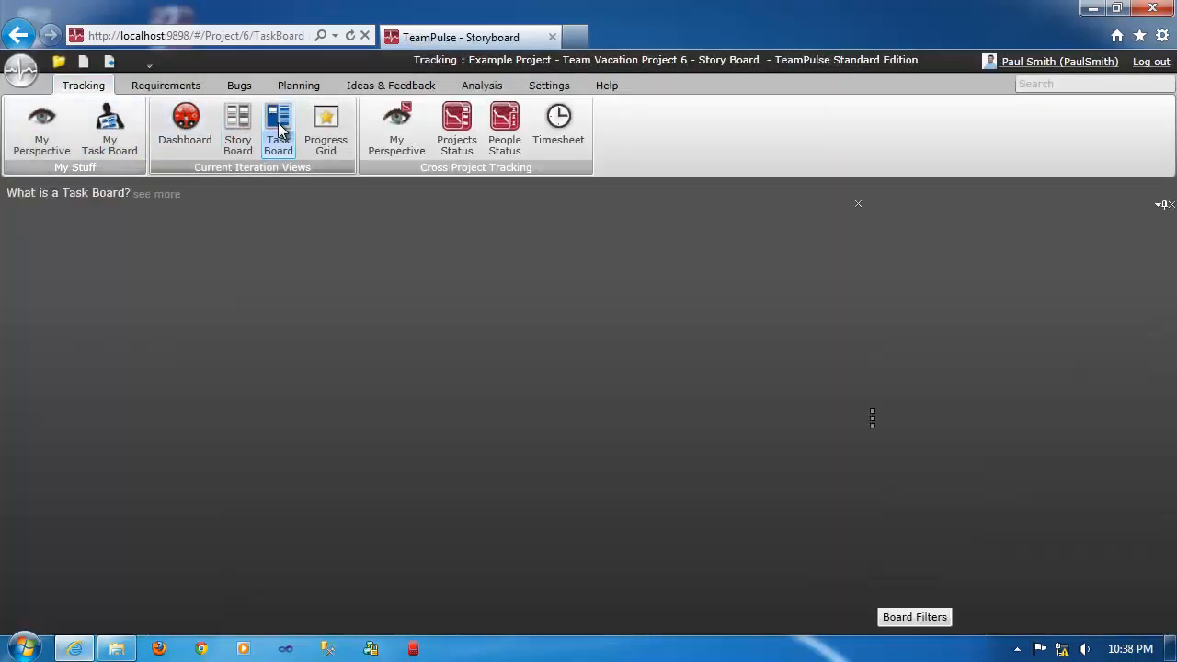
click(158, 87)
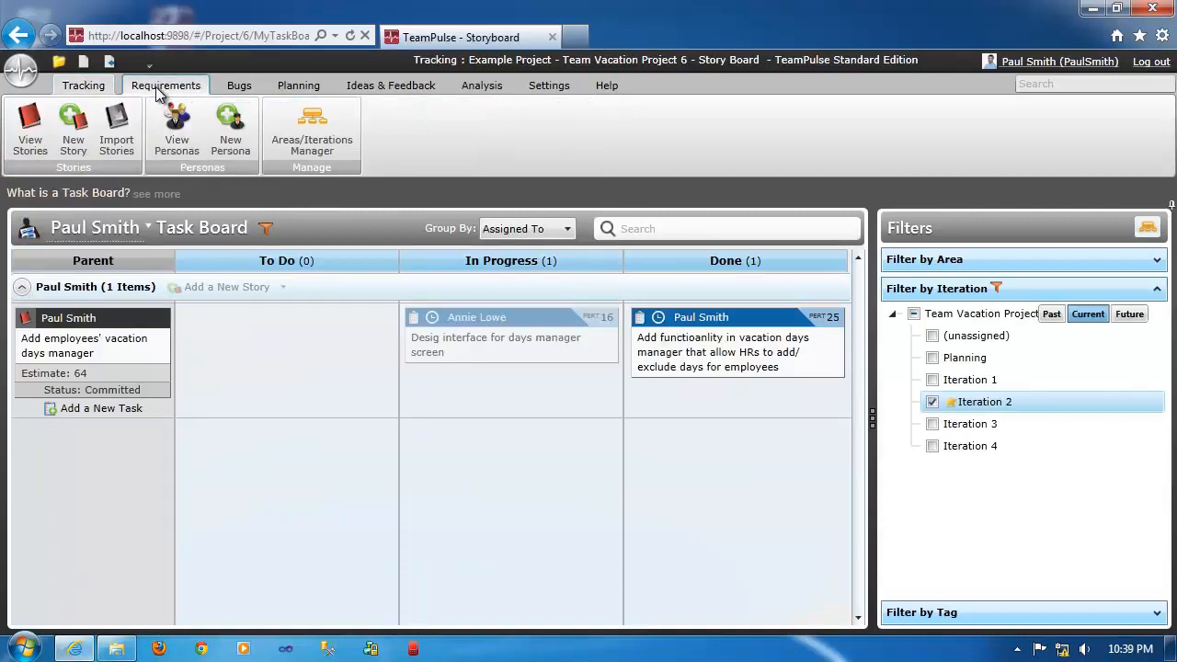
click(28, 145)
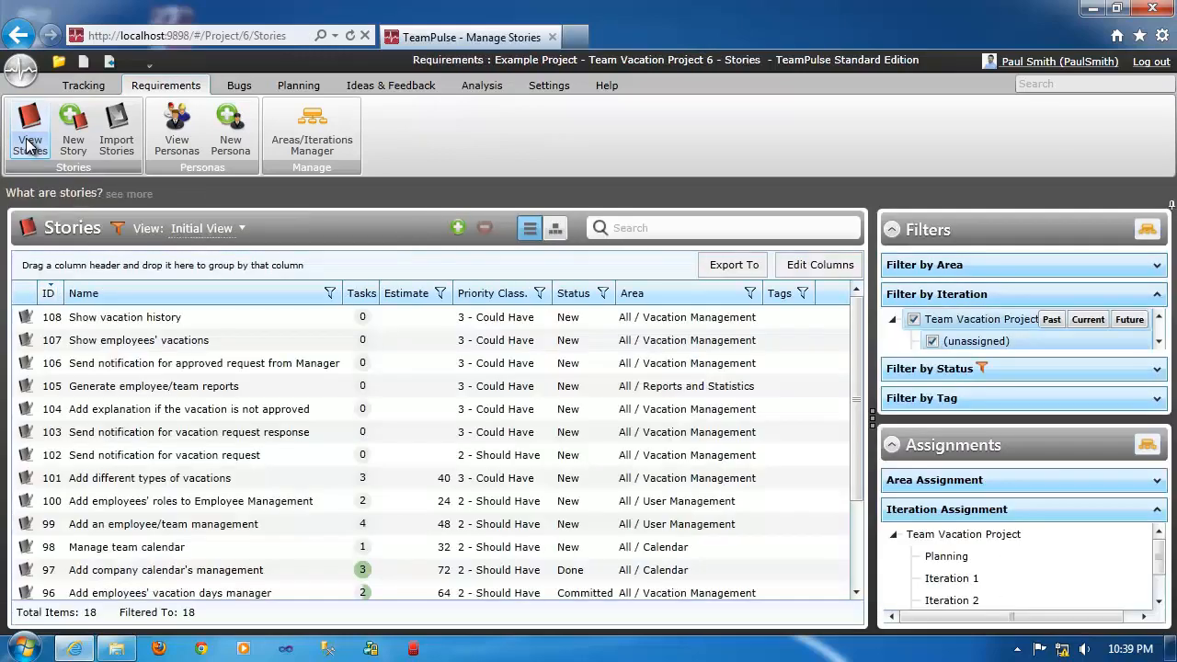
click(26, 504)
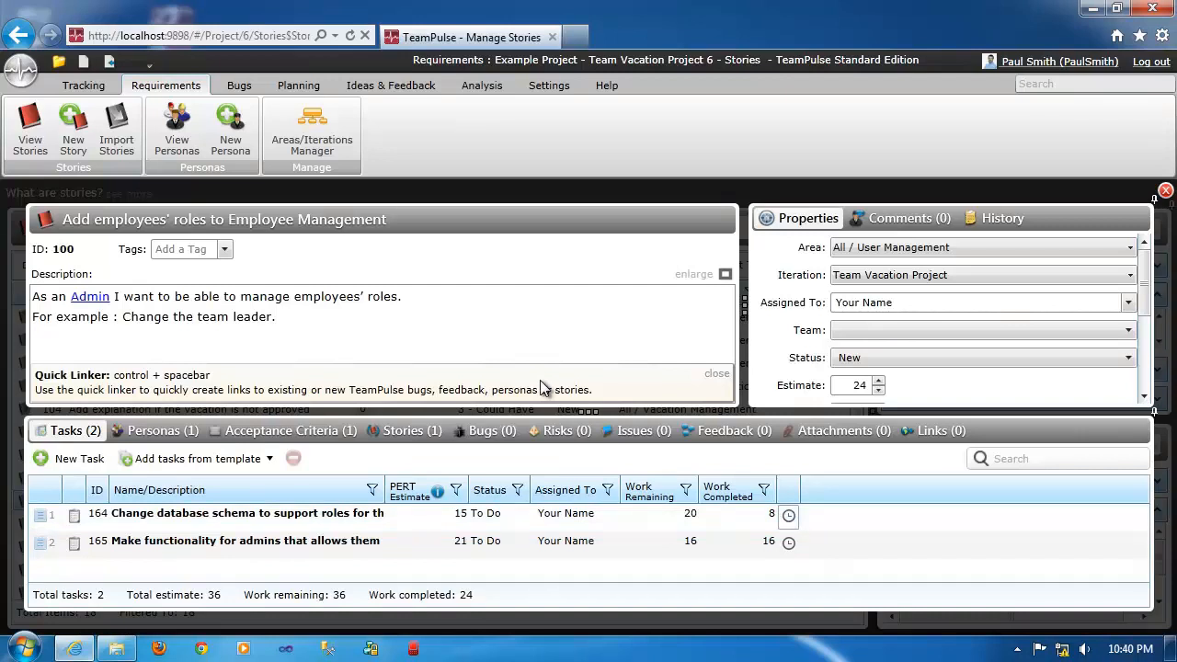
Turn off calculating work completed from time entries in the project's time tracking settings.
click(548, 86)
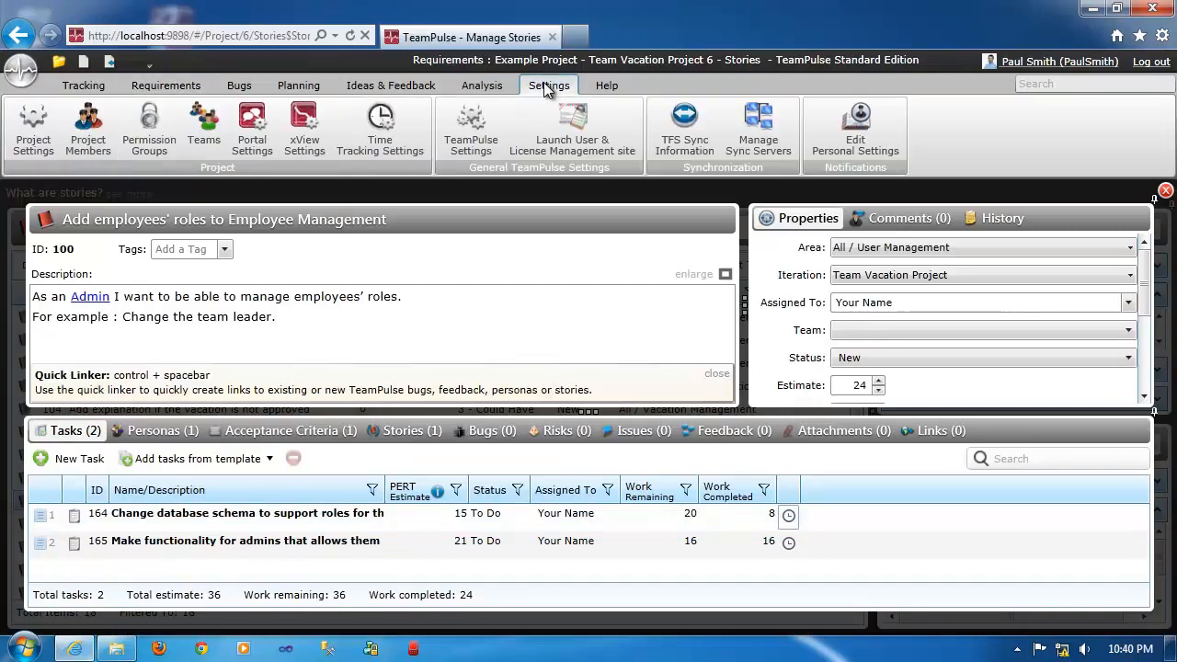
click(381, 129)
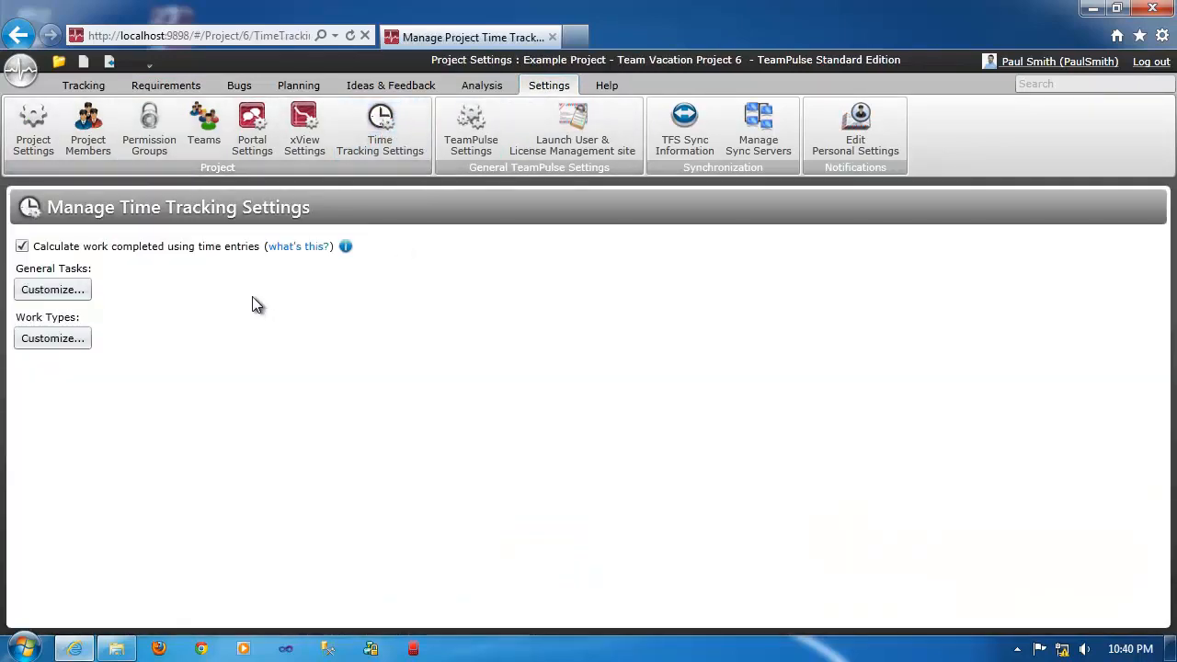
click(23, 247)
Open the story "Add employees' vacation days manager" from My Perspective and make task 155's Work Completed value editable.
click(84, 83)
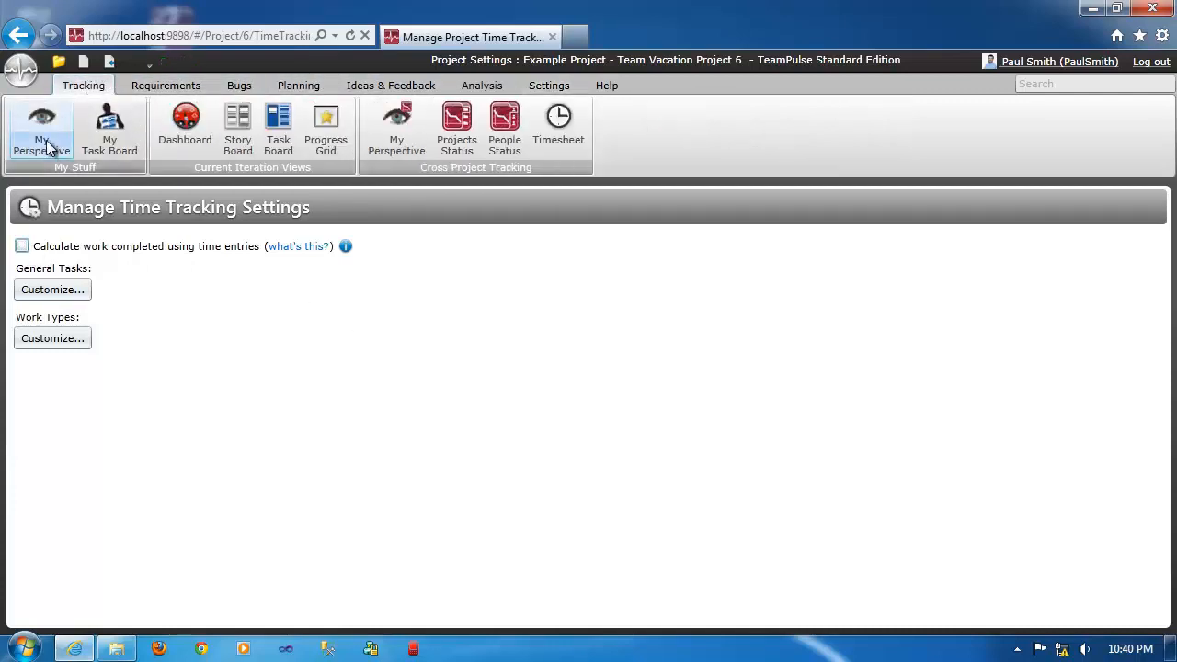
click(46, 146)
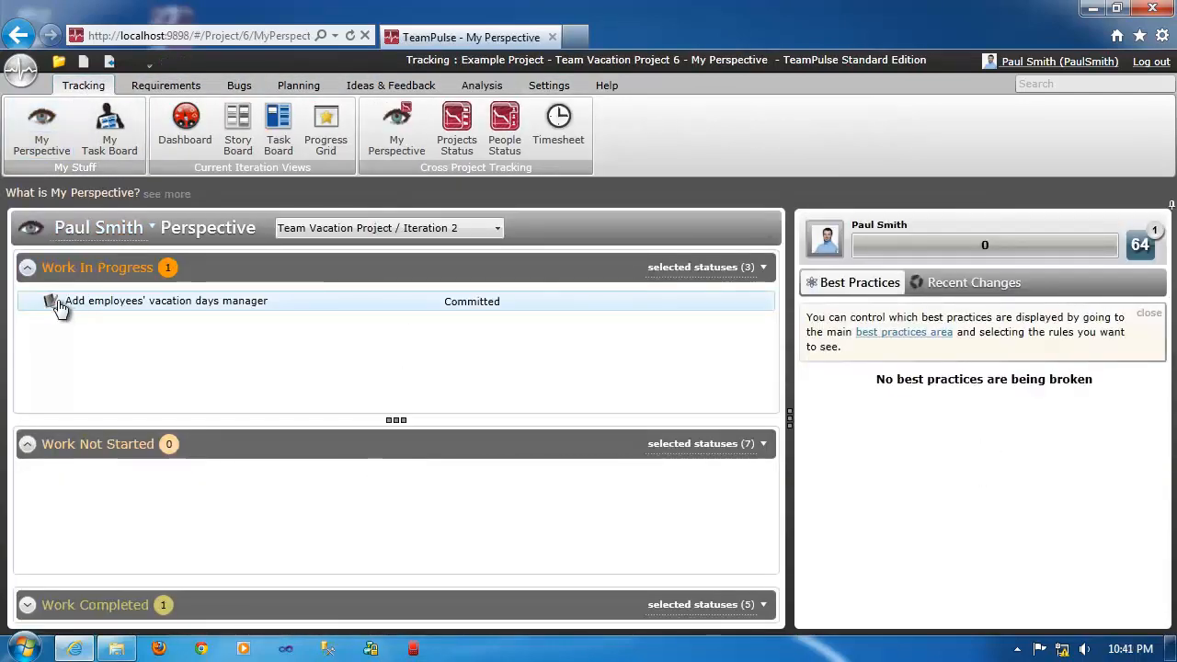
click(52, 302)
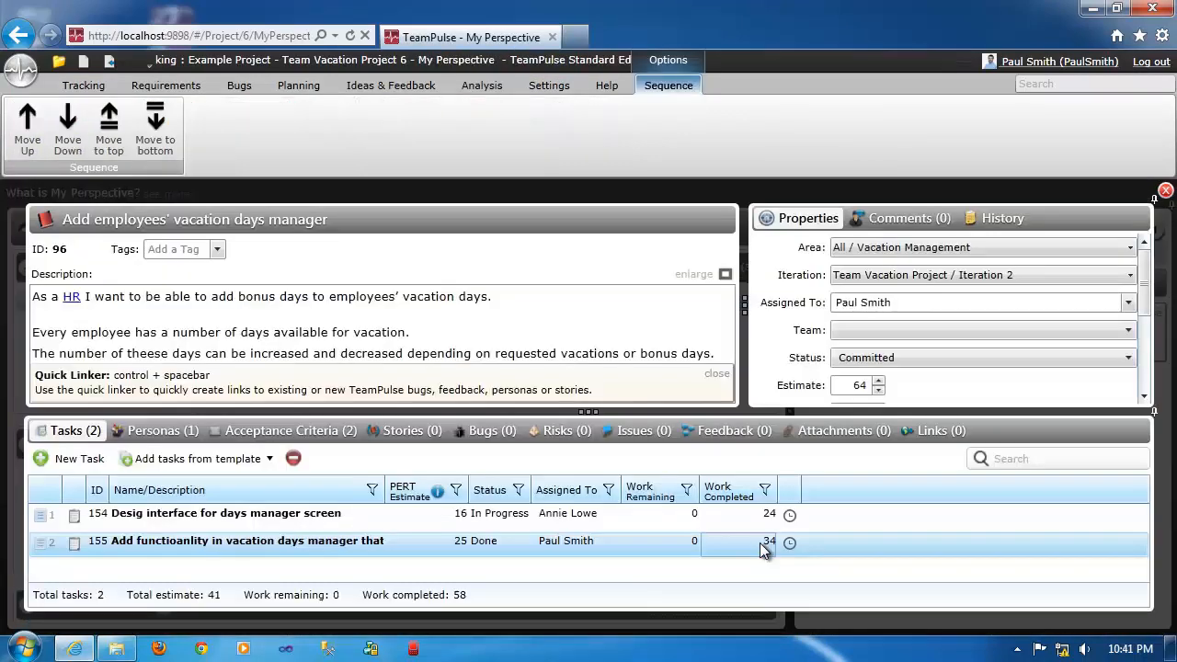
click(762, 549)
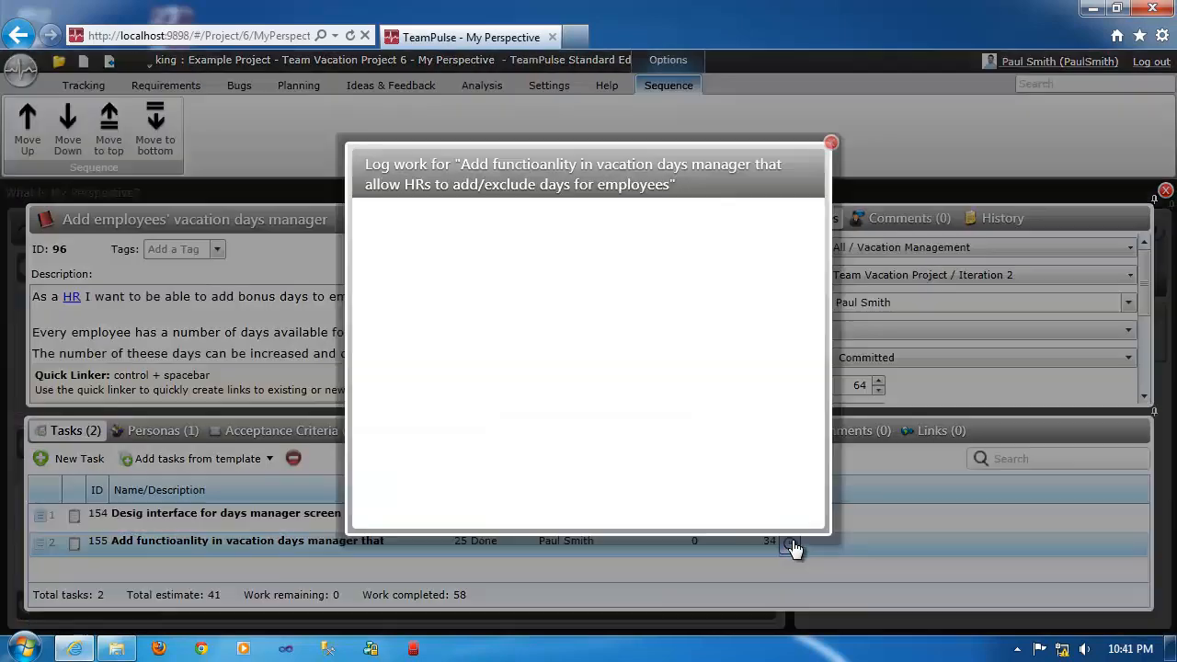
Update task 155's Billable time spent for 6/7/2012 to 9 hours in its work log.
click(791, 544)
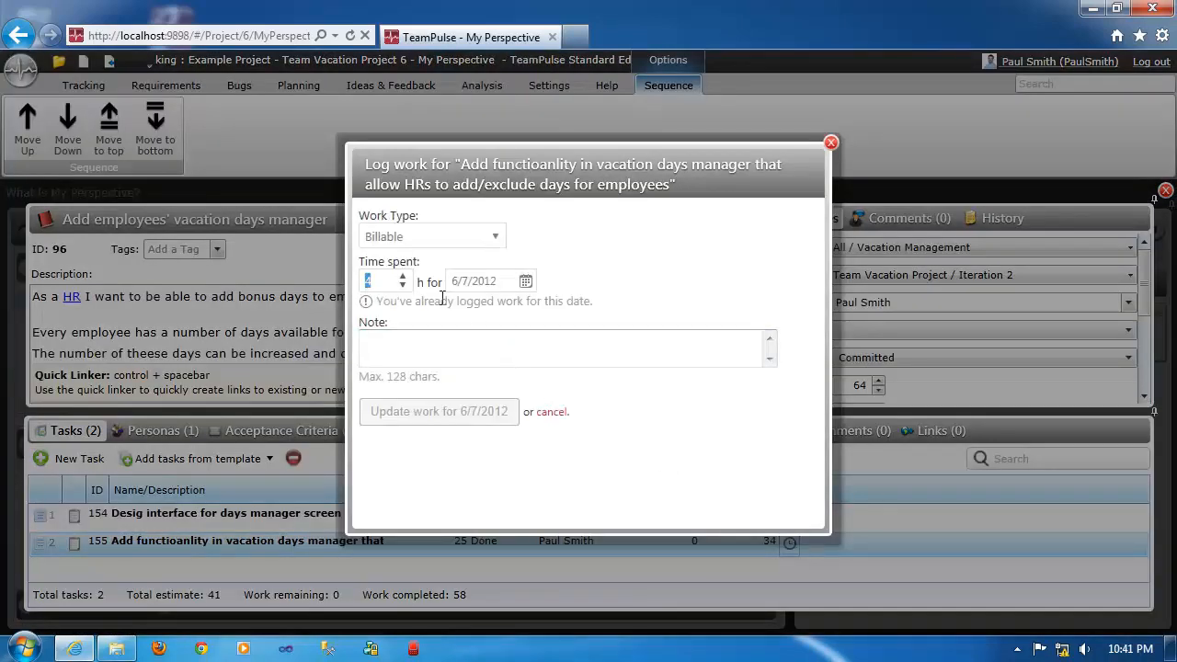
click(403, 277)
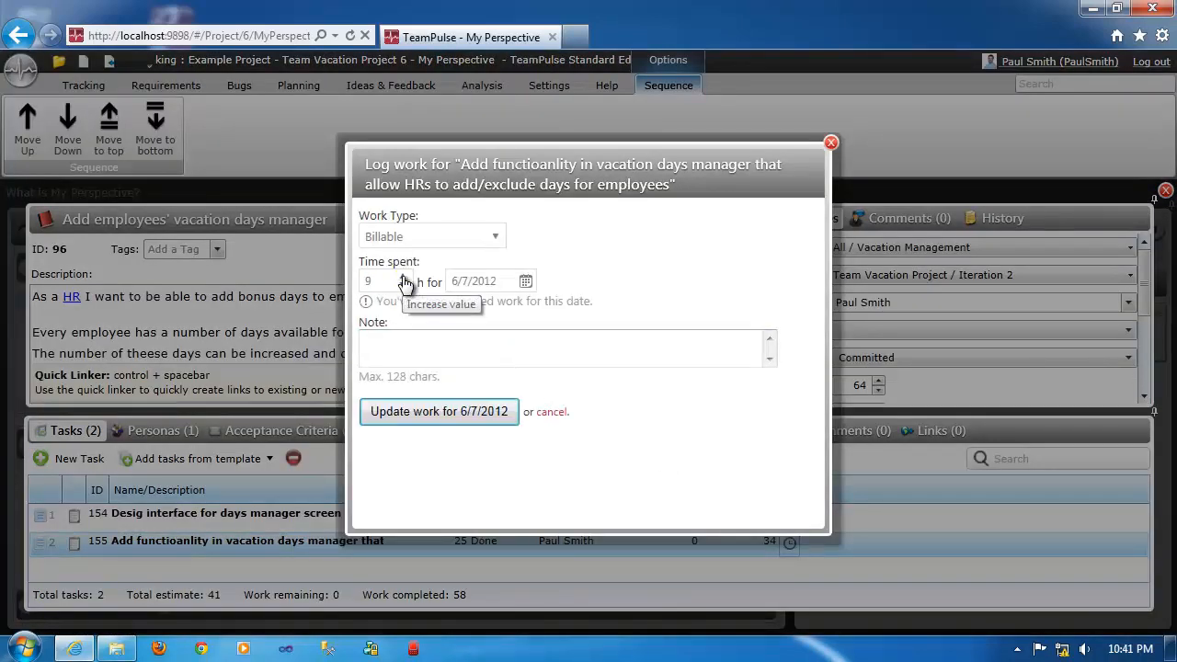
click(427, 412)
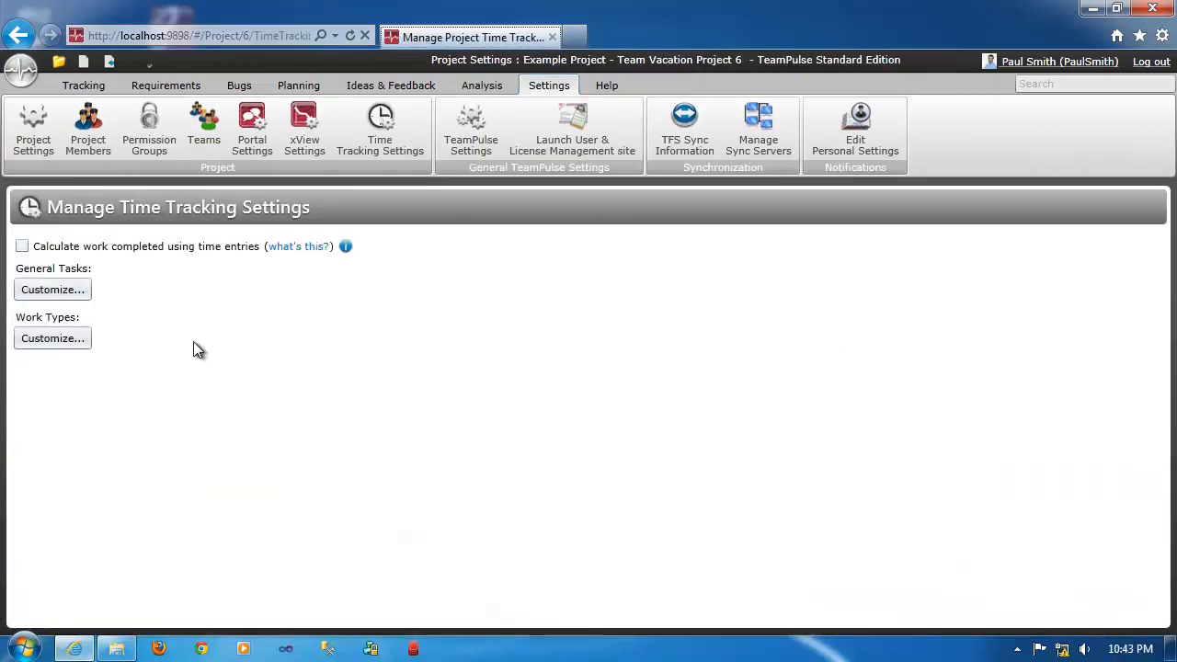
Add the Exploratory Spike work type to Example Project - Team Vacation Project 6 and place it between Billable and Non-Billable.
click(53, 339)
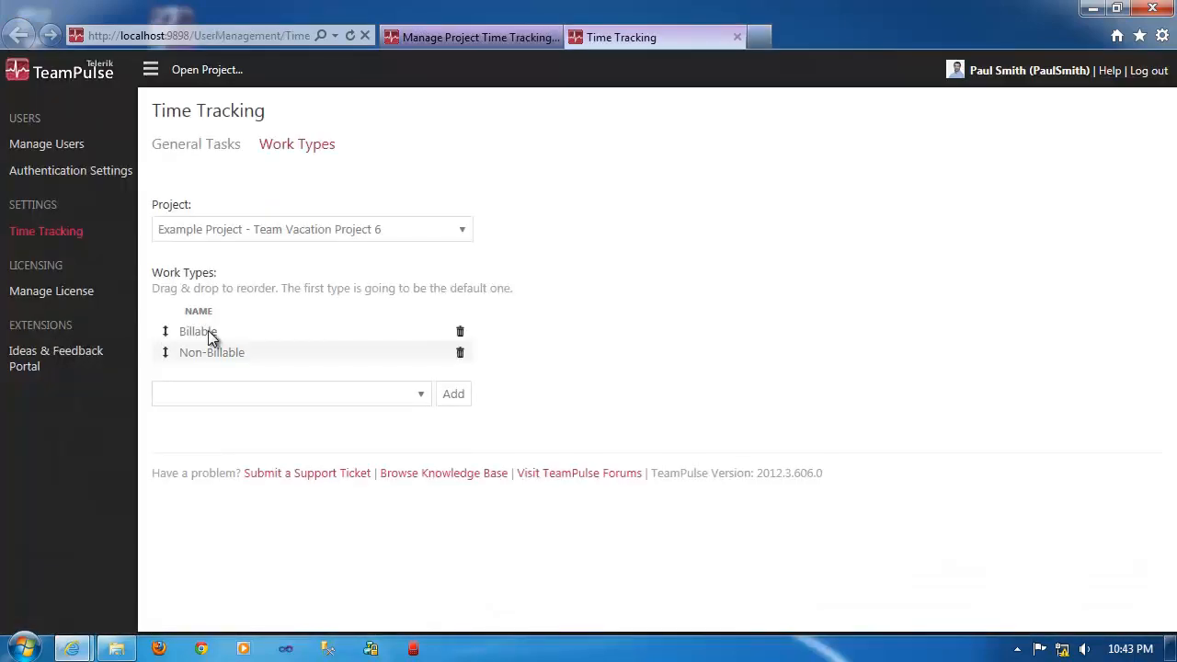
click(337, 232)
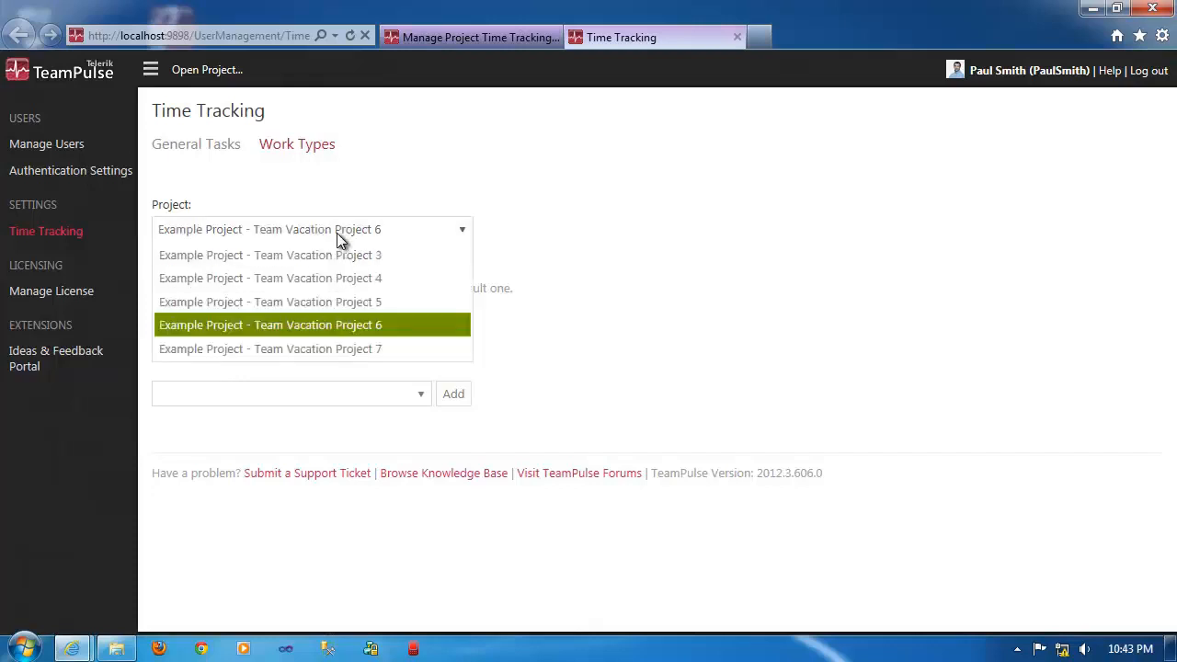
click(349, 373)
click(315, 389)
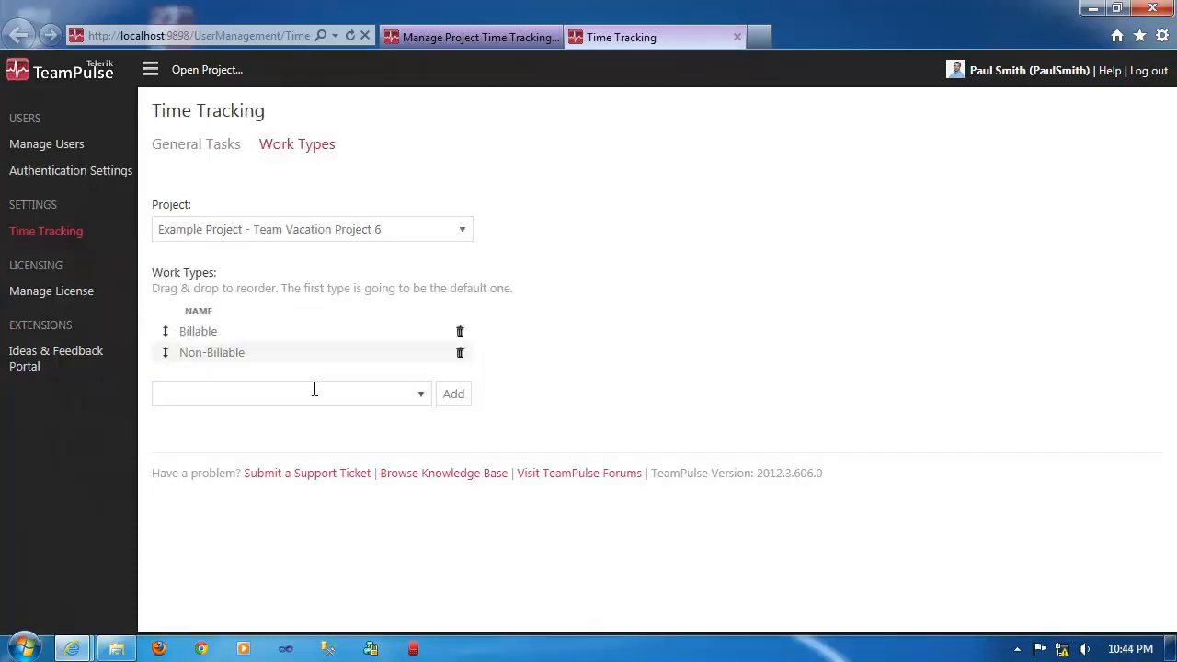
text(Exploratory S)
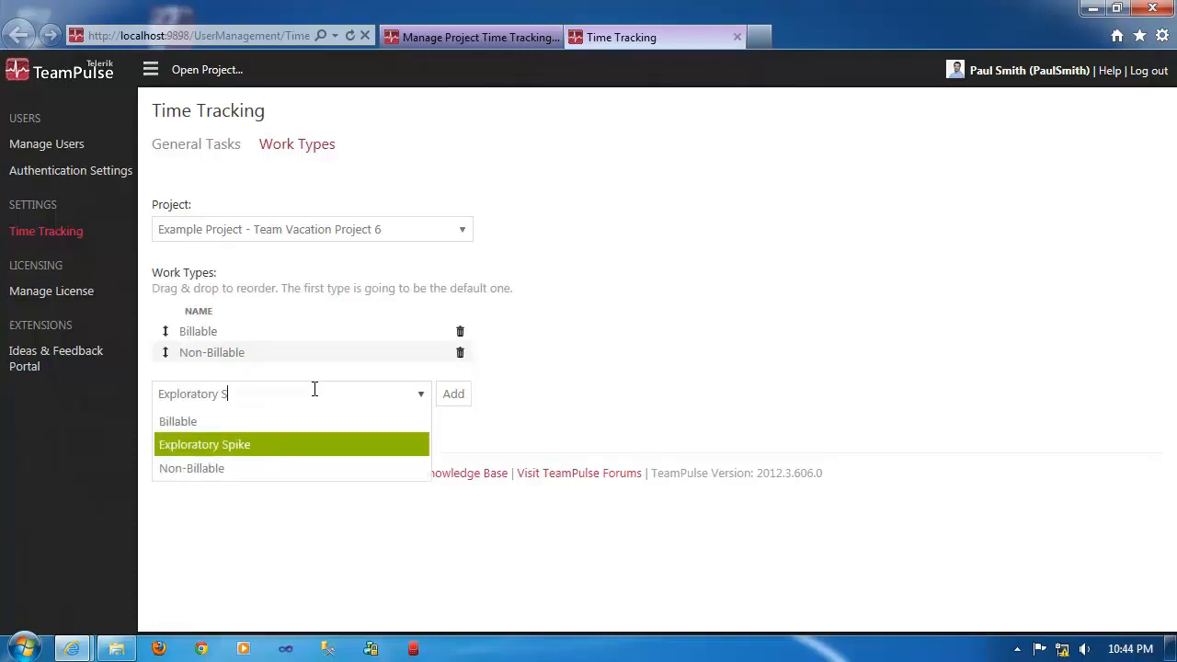
click(241, 445)
click(453, 394)
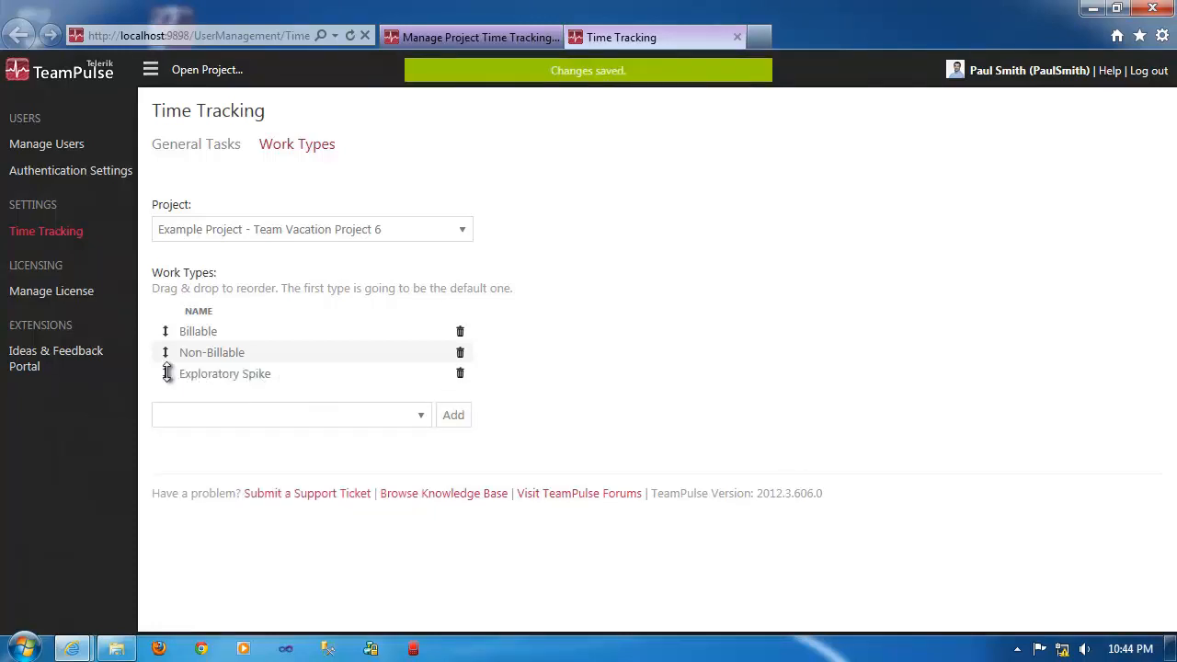
drag(166, 374, 165, 327)
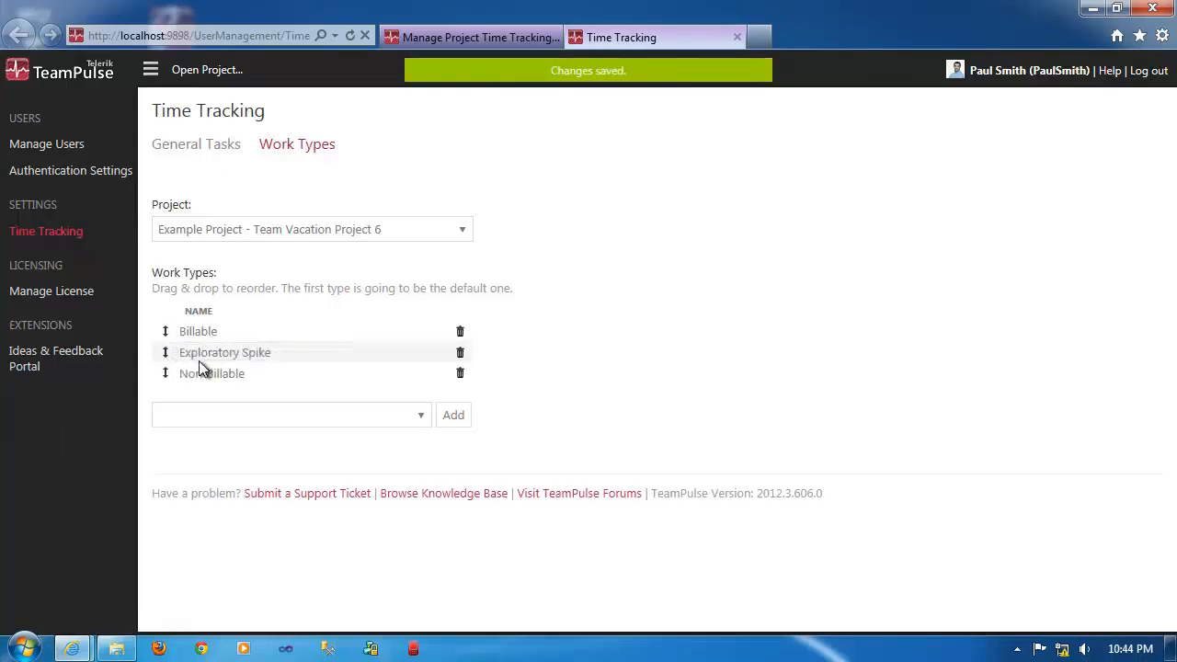
Open the work log of the Done task on My Task Board and examine the available work types.
click(470, 28)
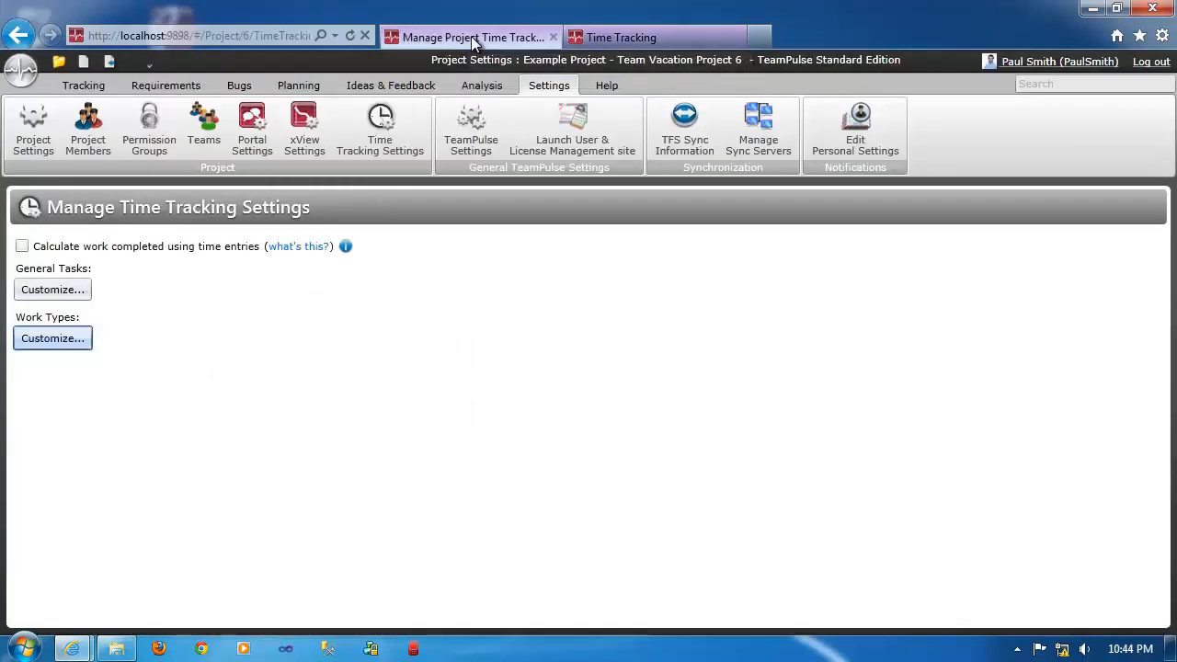
click(96, 85)
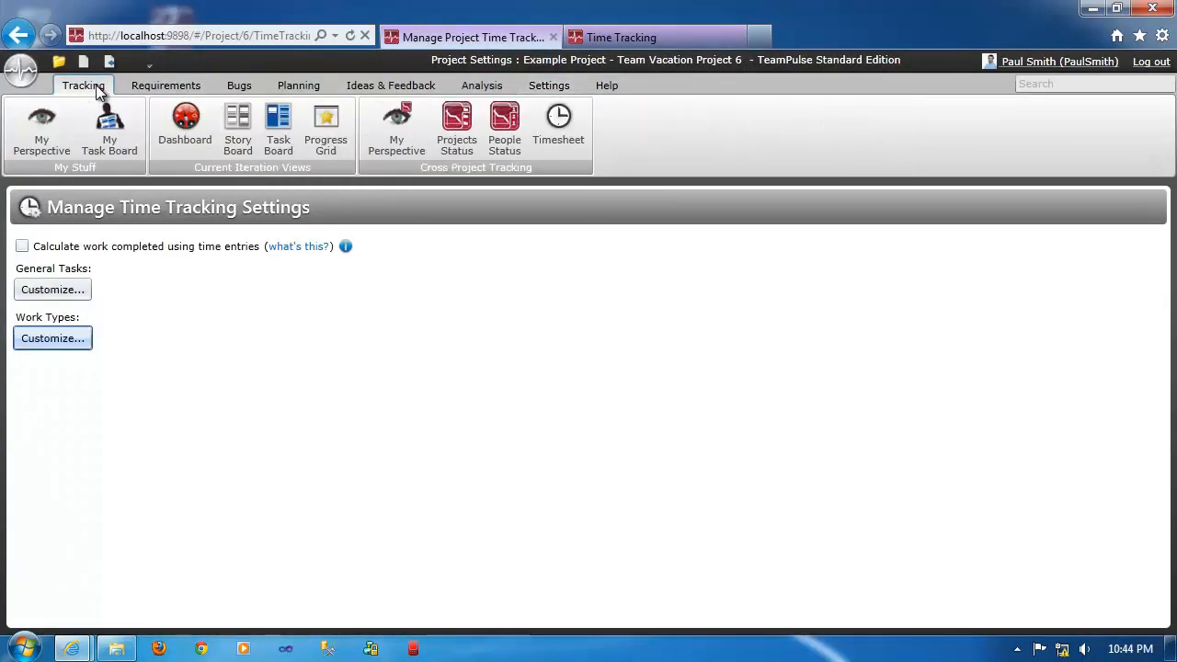
click(98, 129)
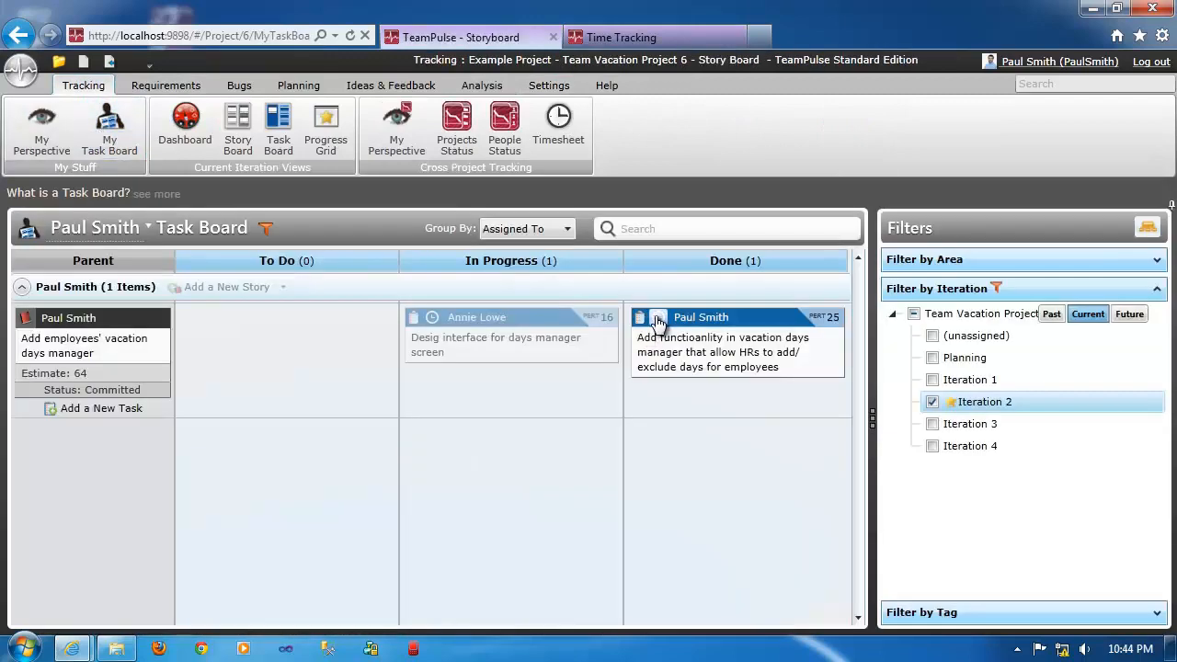
click(644, 315)
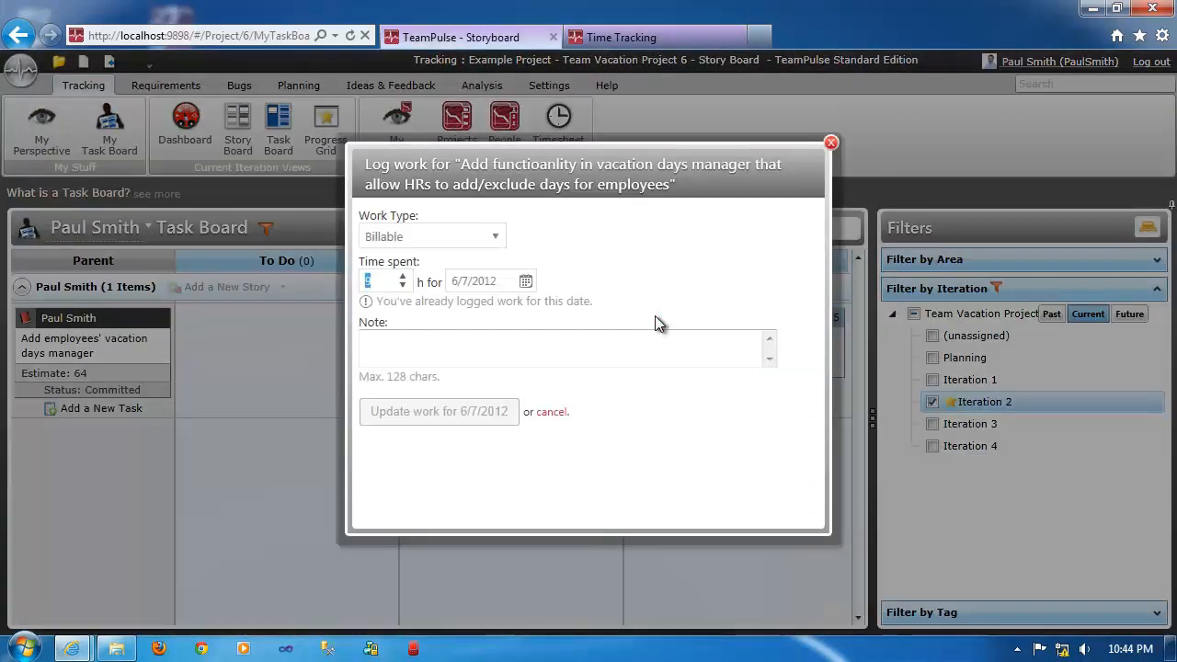
click(494, 237)
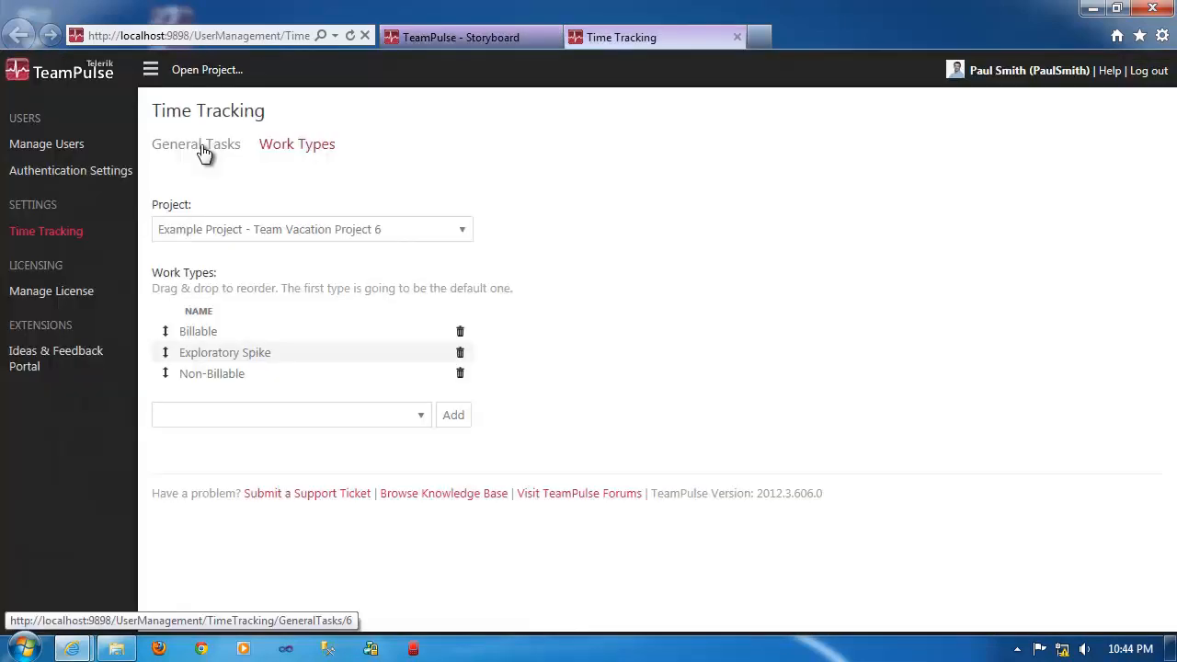
Add a non-project general task named "Sick" in the time tracking settings.
click(203, 149)
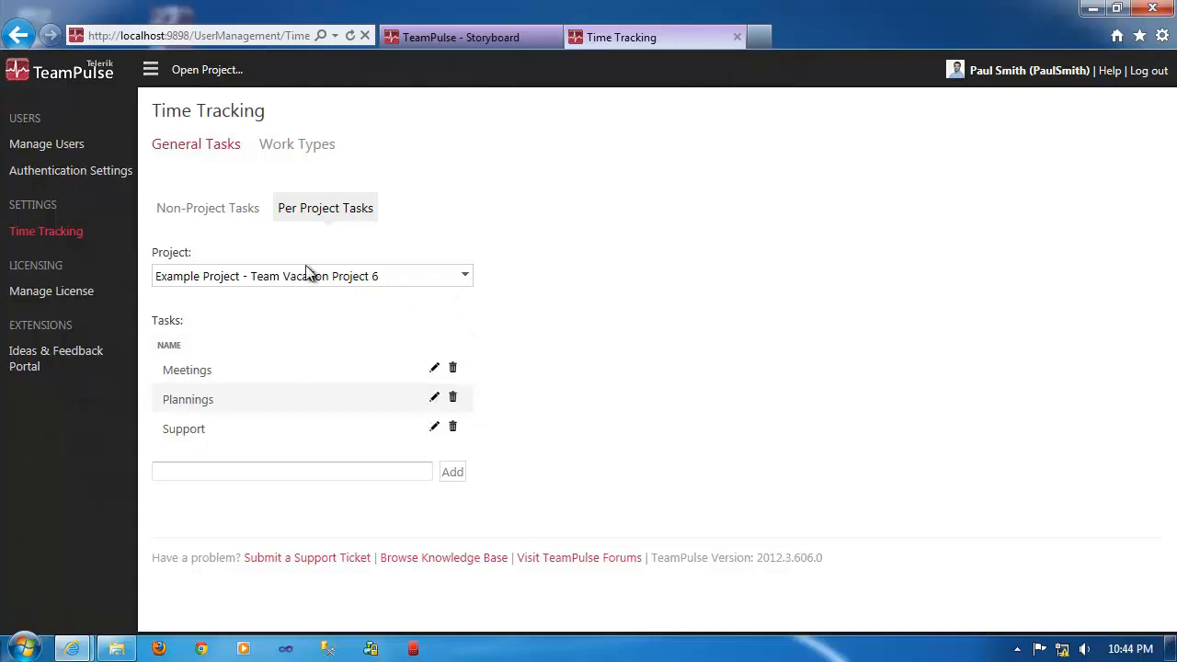
click(234, 211)
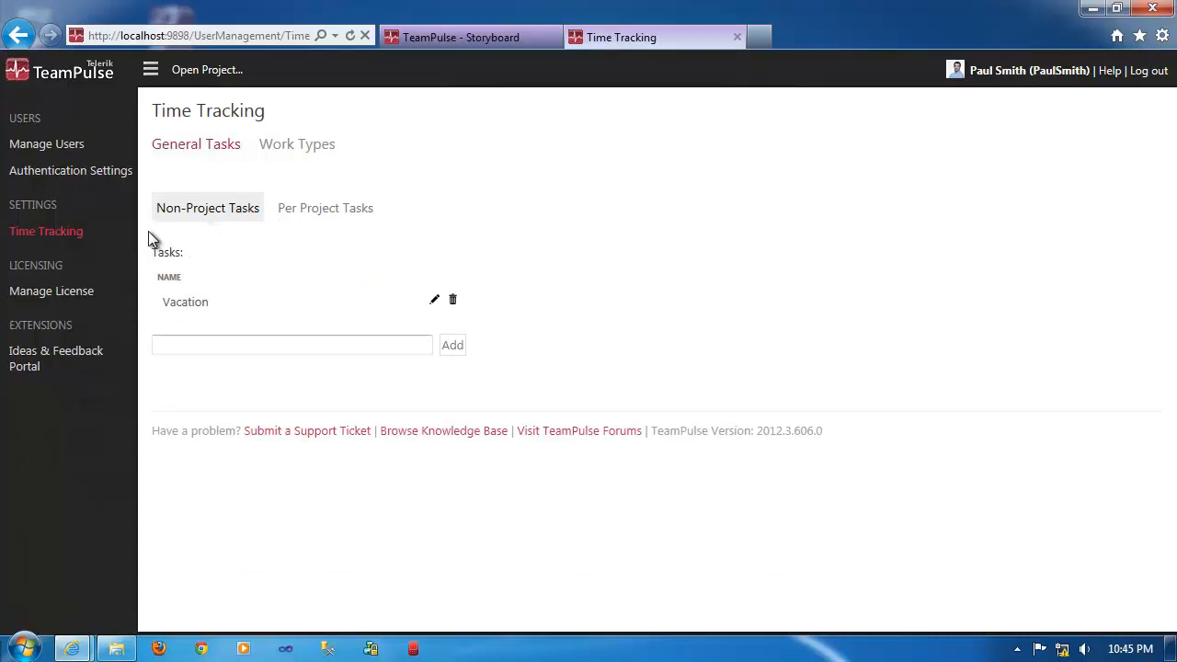
click(190, 345)
text(Sick)
click(453, 348)
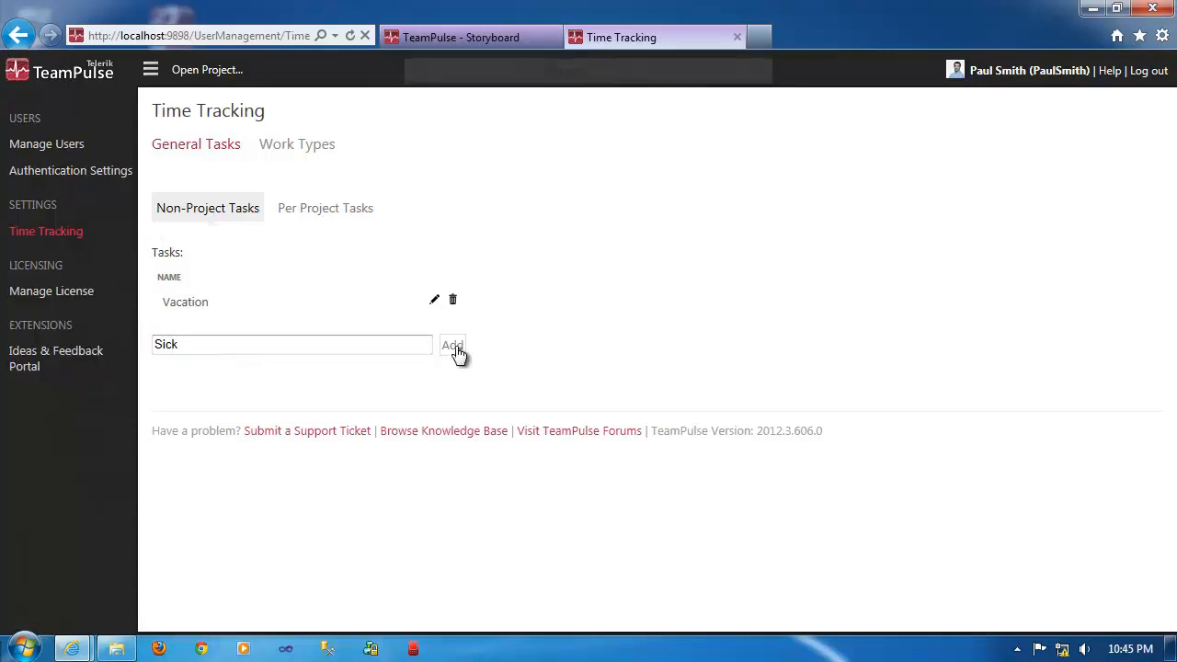
Return to the project and open the cross-project My Perspective view.
click(464, 37)
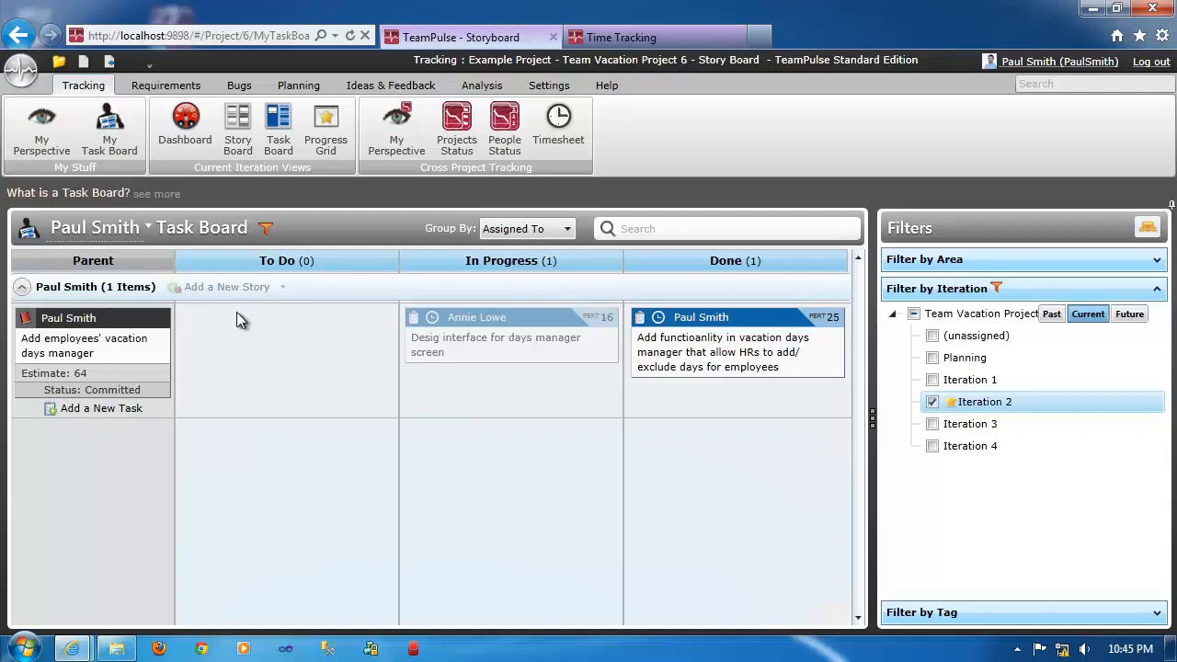
click(157, 86)
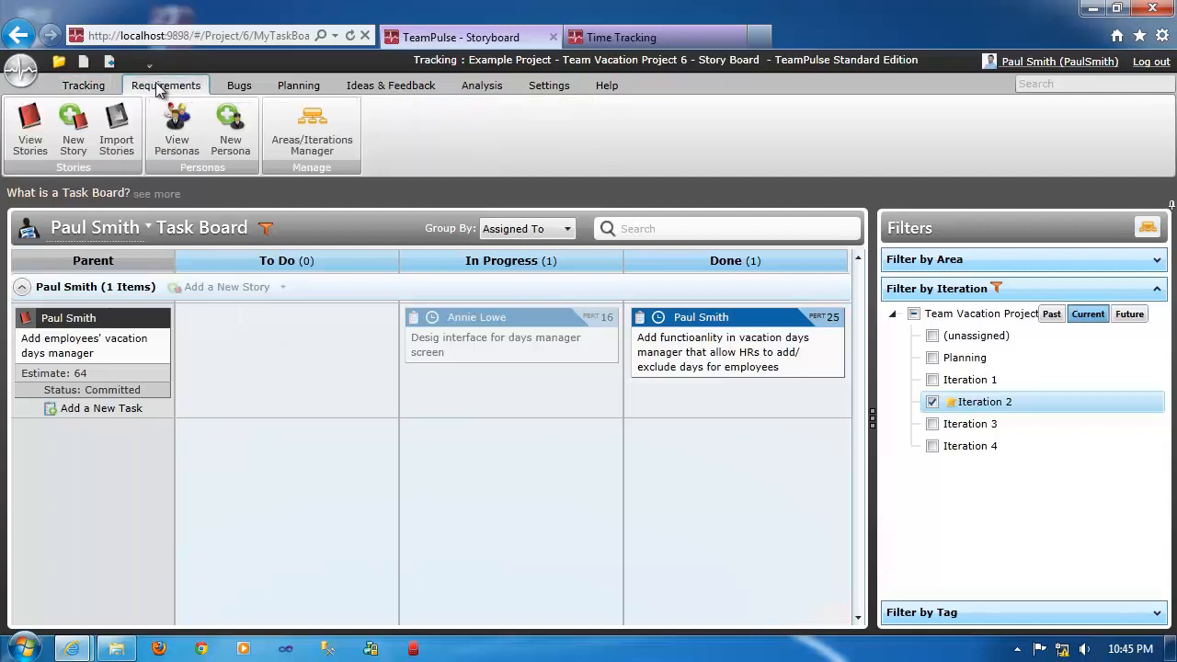
click(84, 87)
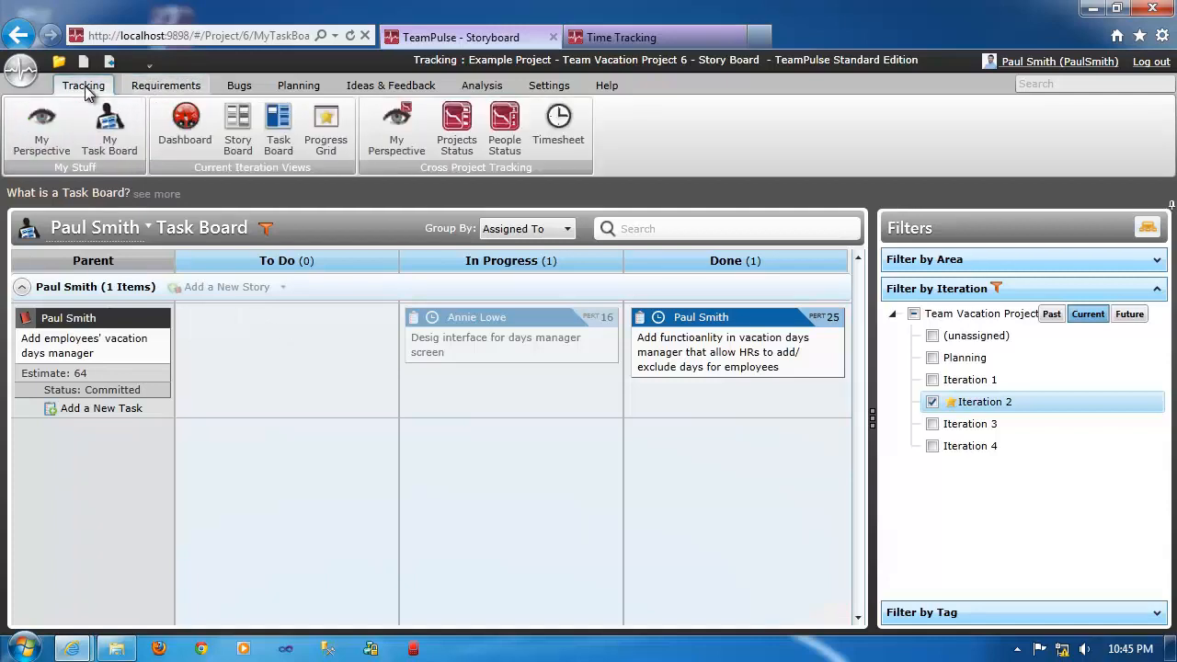
click(398, 136)
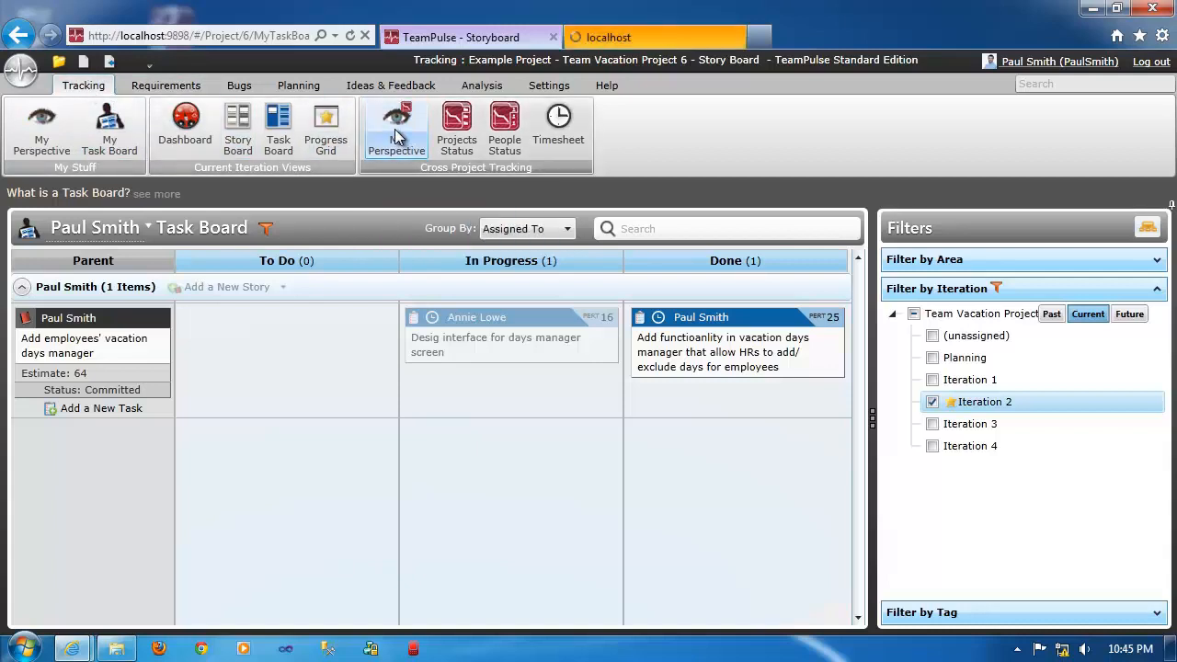
click(666, 38)
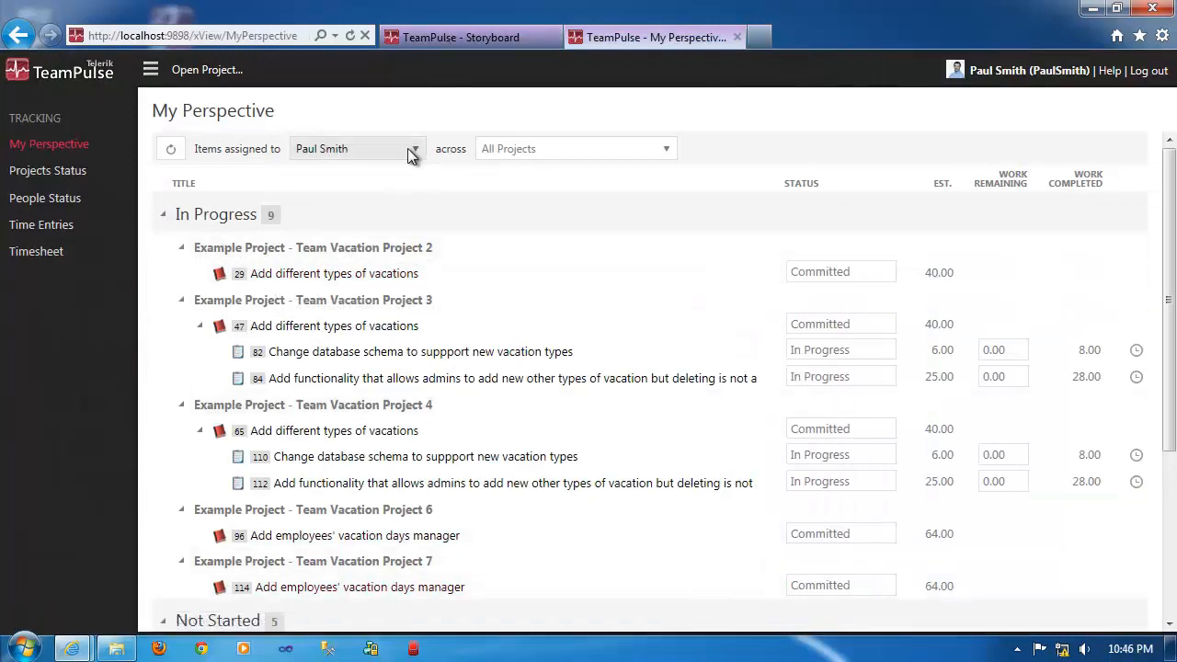
Examine the assignee and project filters in My Perspective and the work values of the listed in-progress items.
click(510, 155)
click(552, 114)
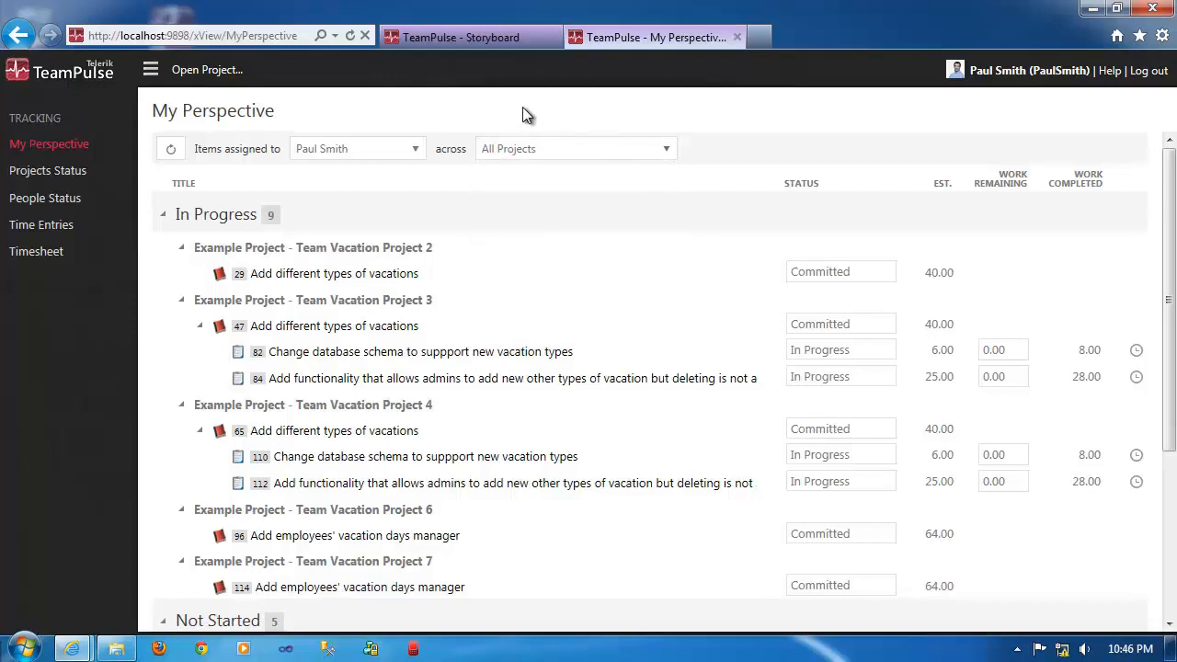
click(417, 150)
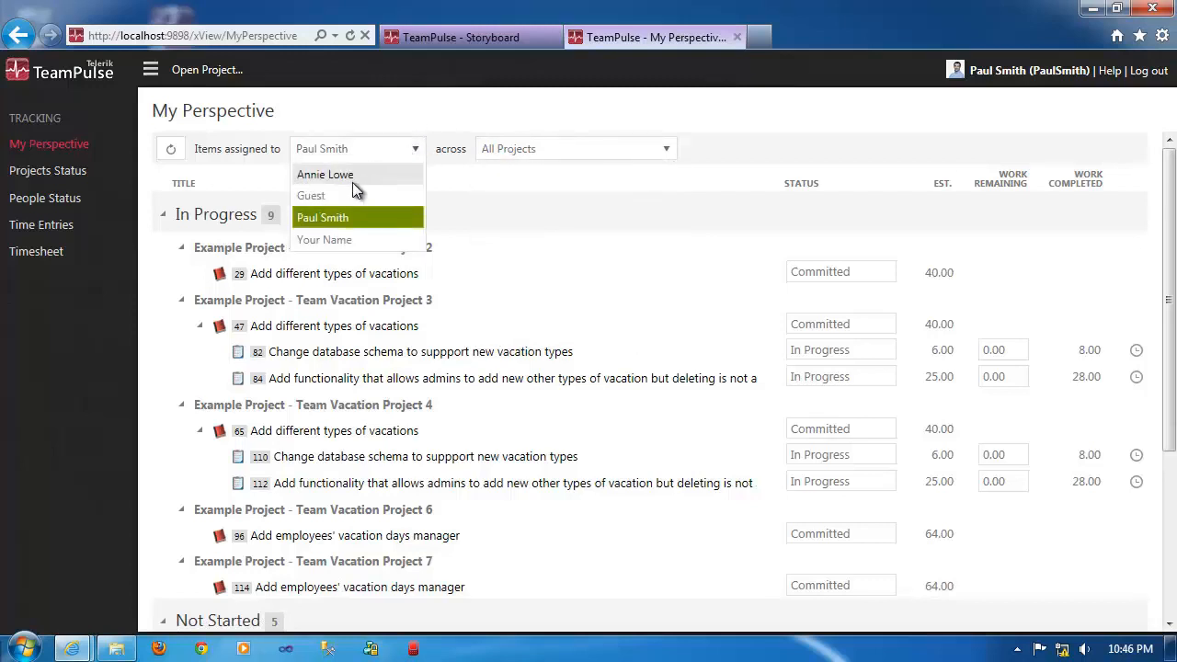
click(346, 217)
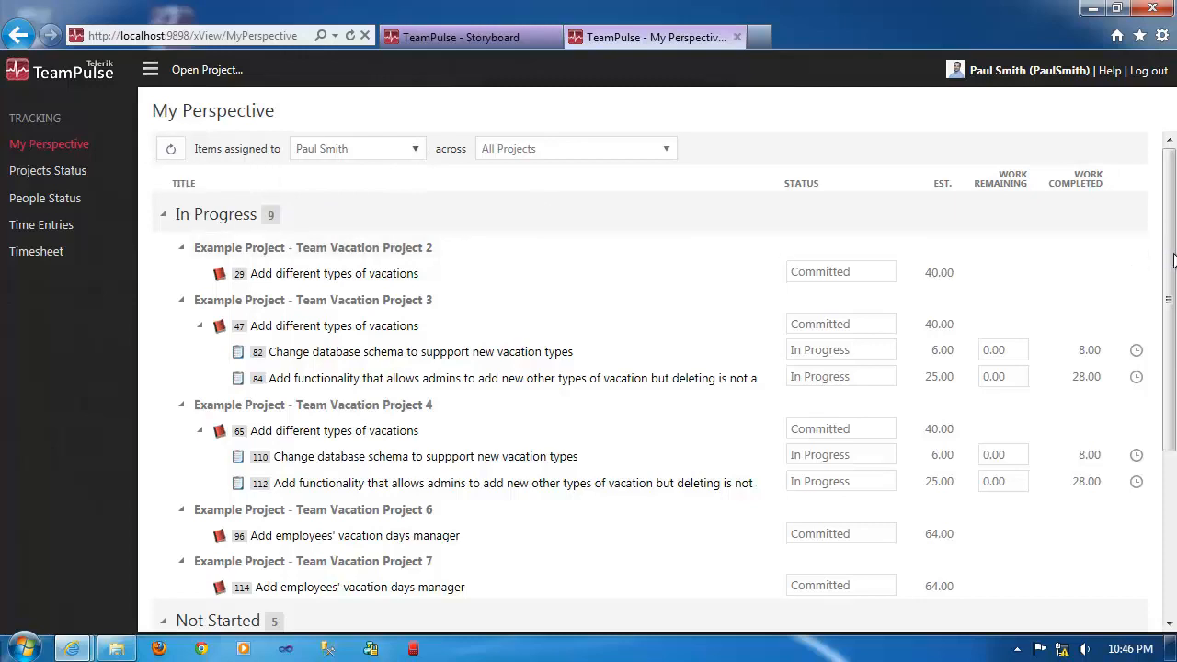
drag(1174, 261, 1165, 309)
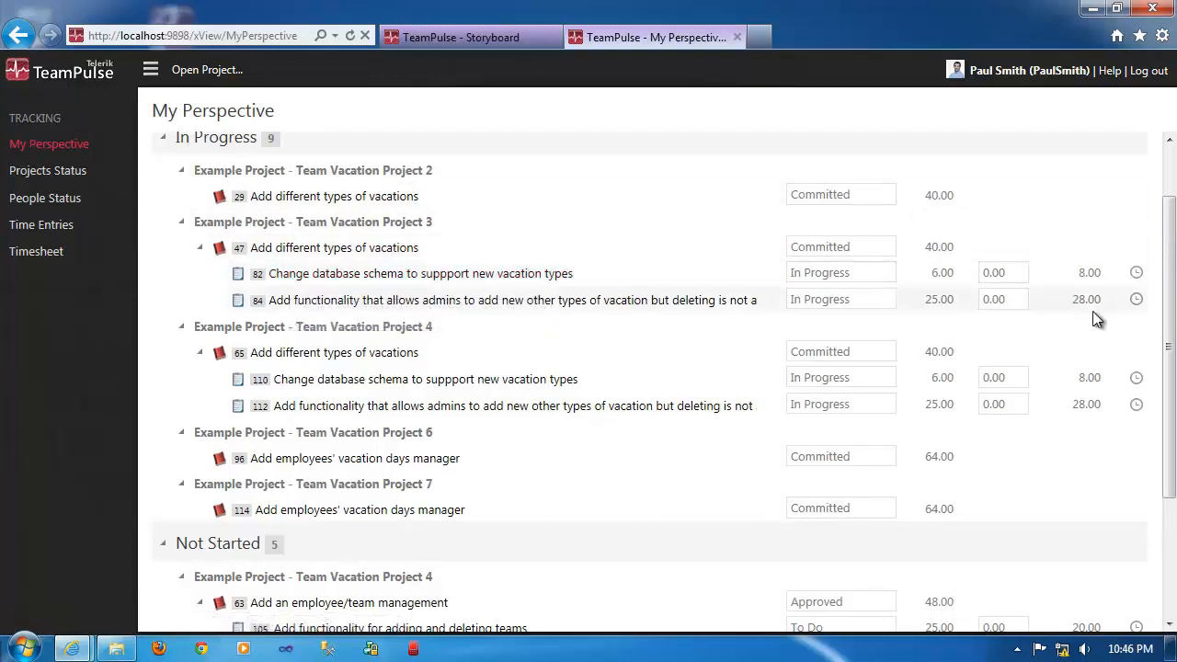
scroll(1166, 313, up, 1)
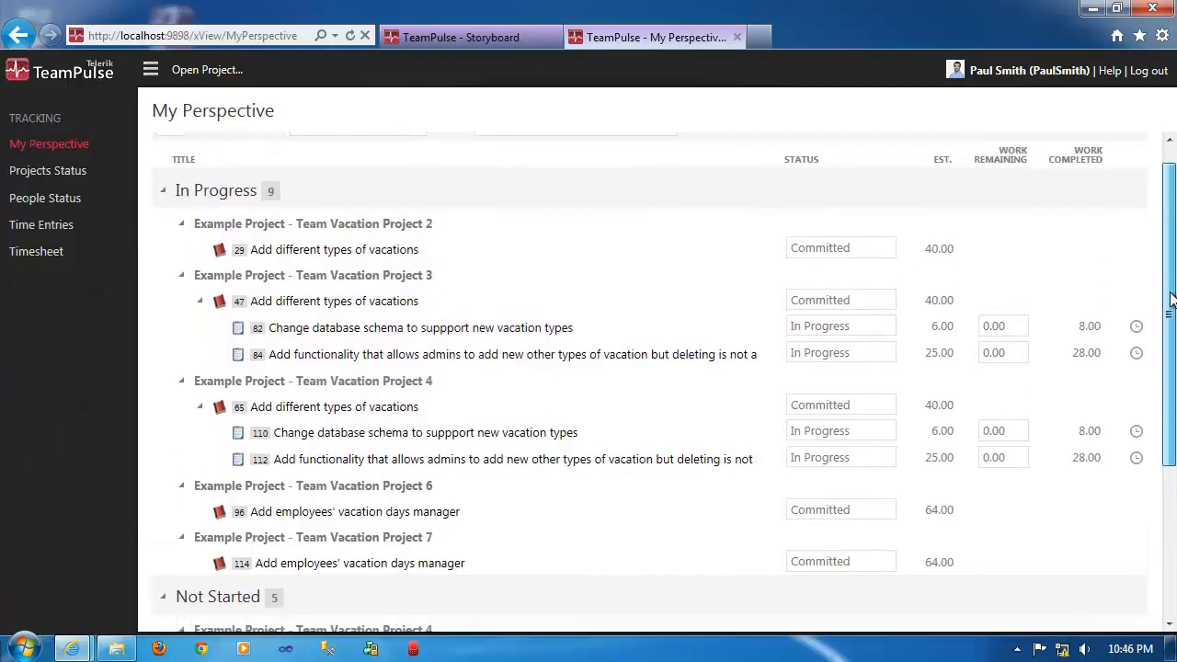
drag(1171, 293, 1170, 301)
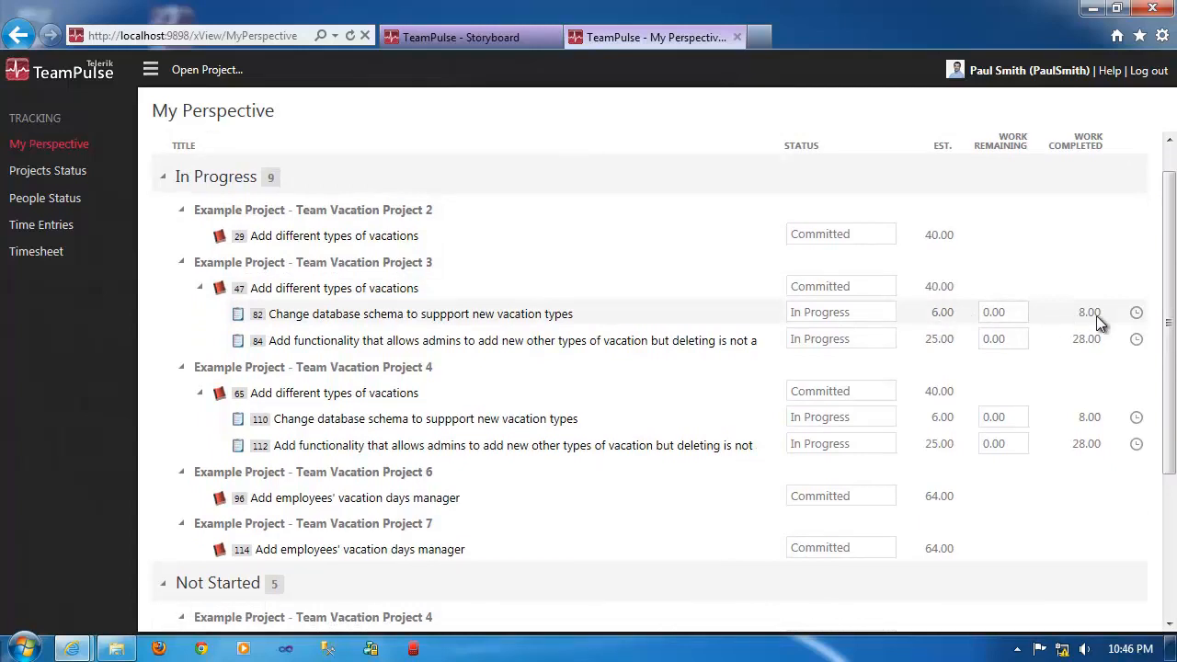
Turn on calculating work completed using time entries in the project's time tracking settings.
click(430, 37)
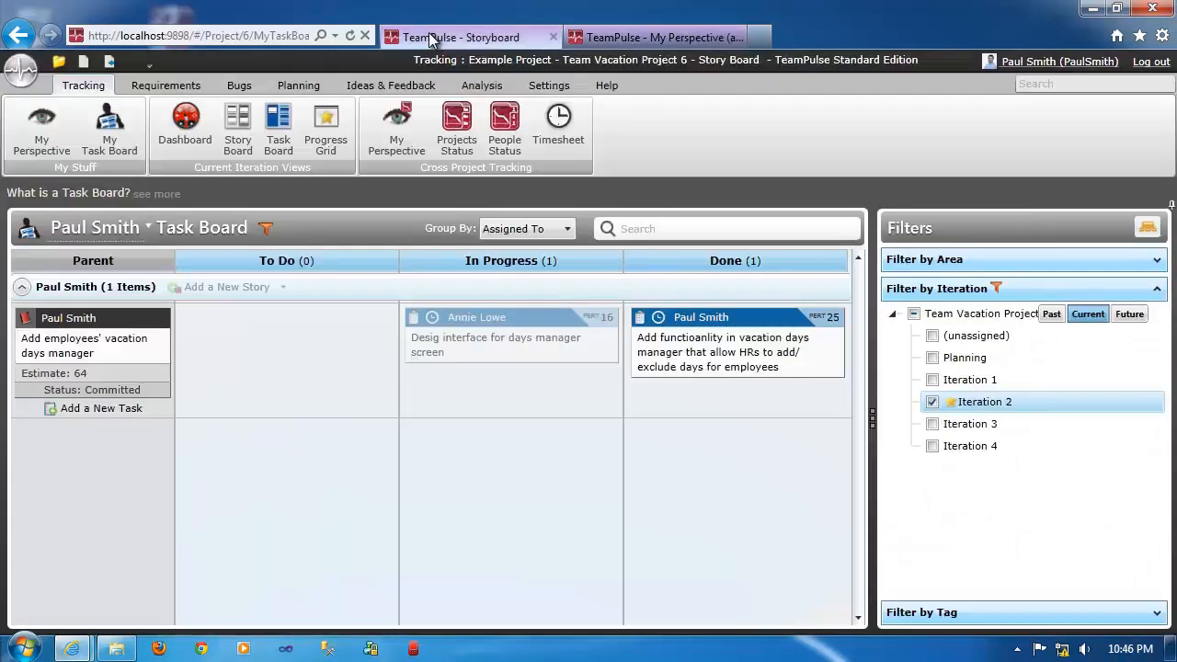
click(547, 88)
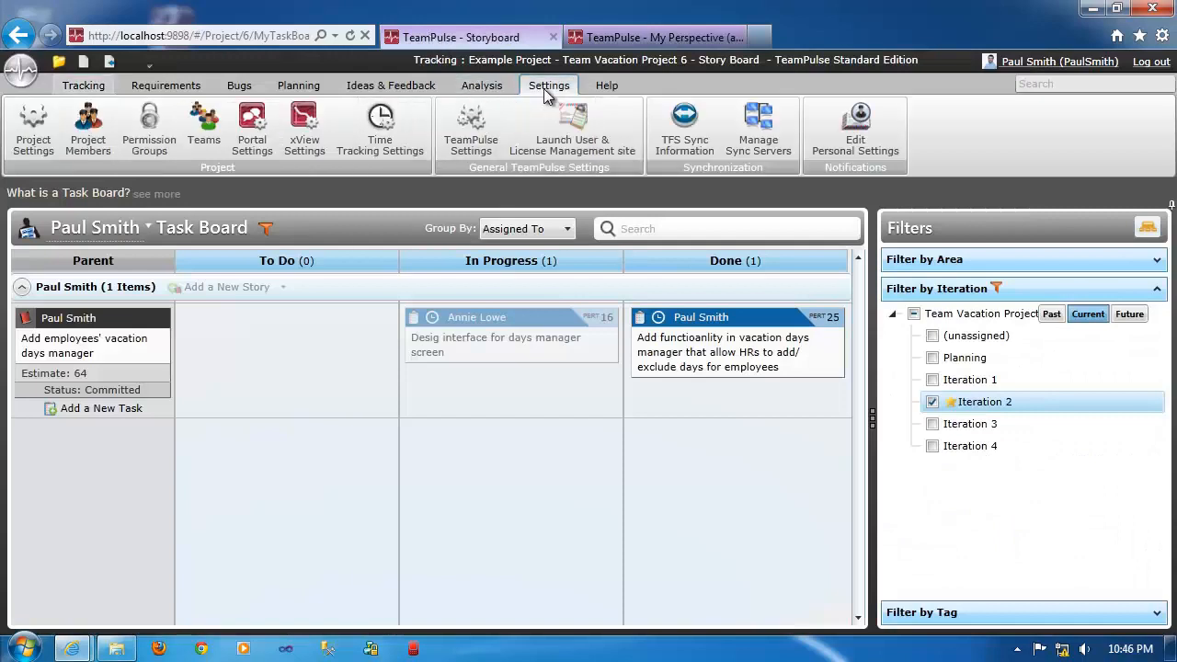
click(380, 129)
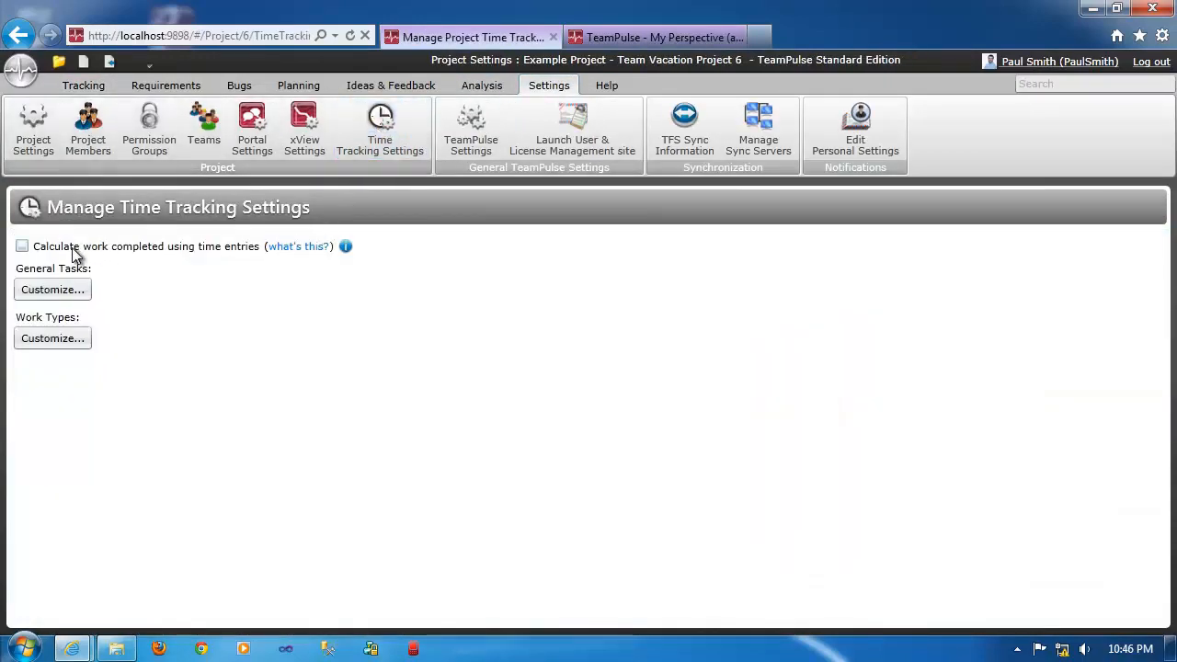
click(21, 248)
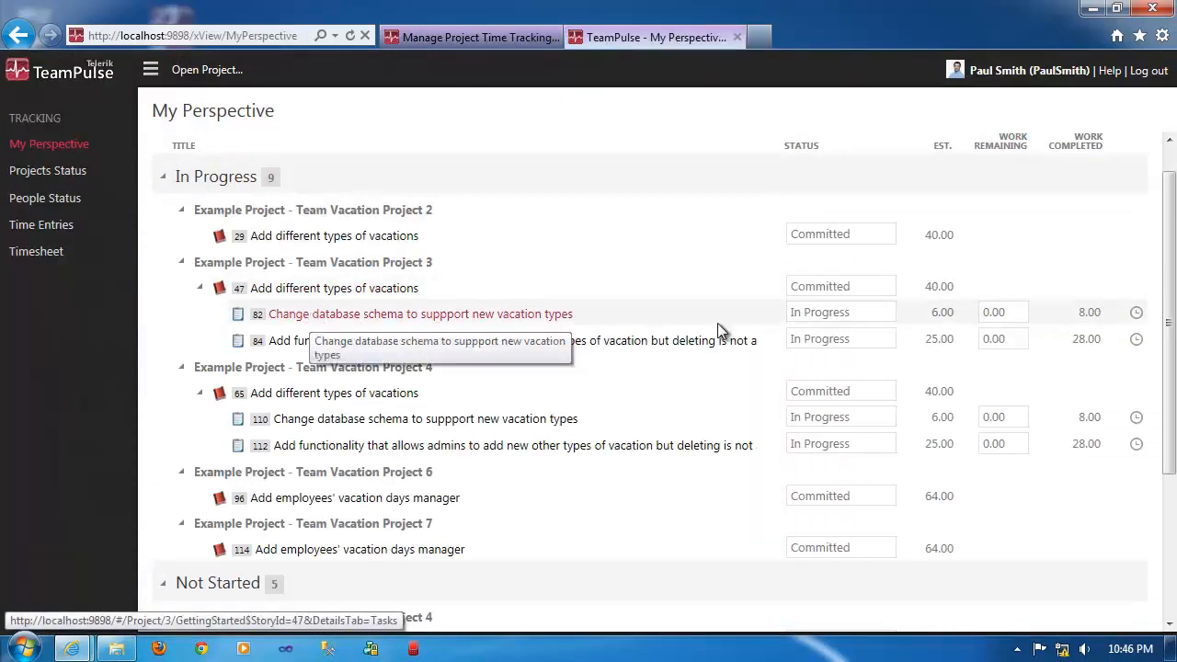
Log 4 billable hours for 6/7/2012 with the note "Foobar" on task 82, "Change database schema to suppport new vacation types".
click(1136, 312)
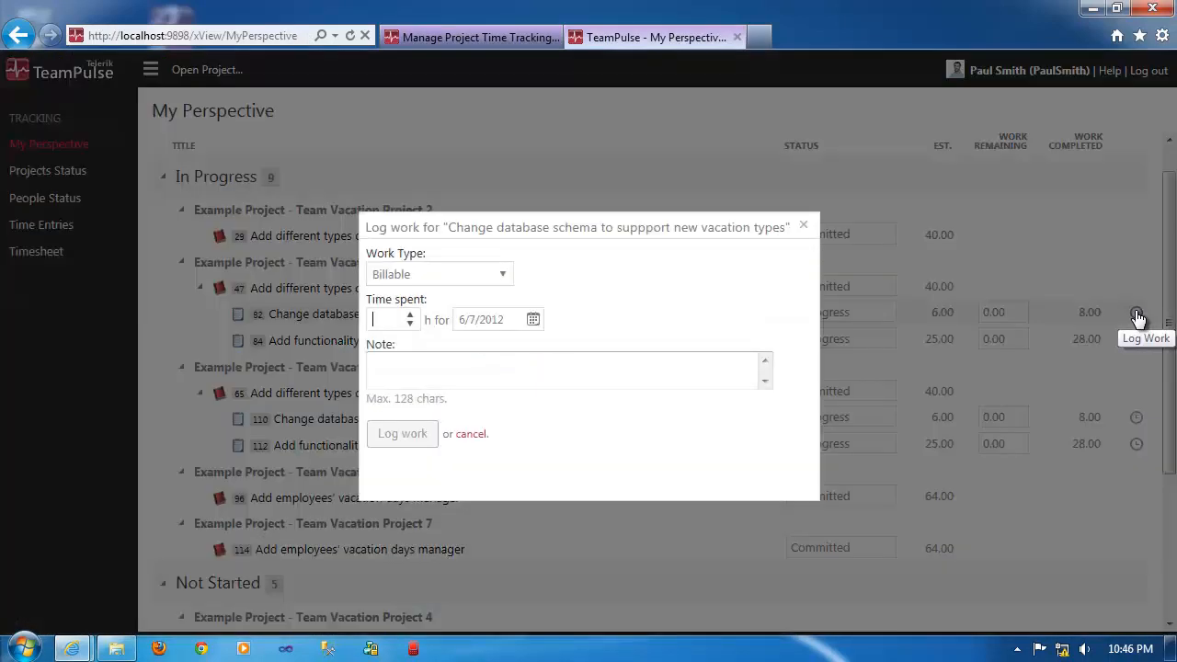
click(500, 272)
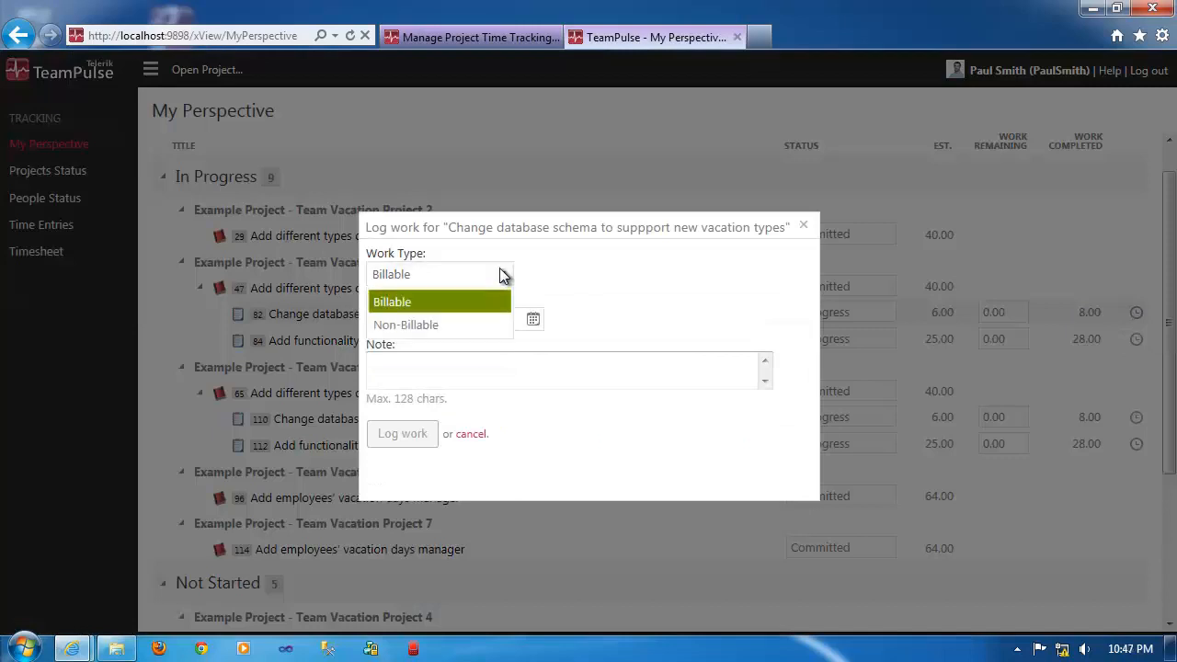
click(420, 304)
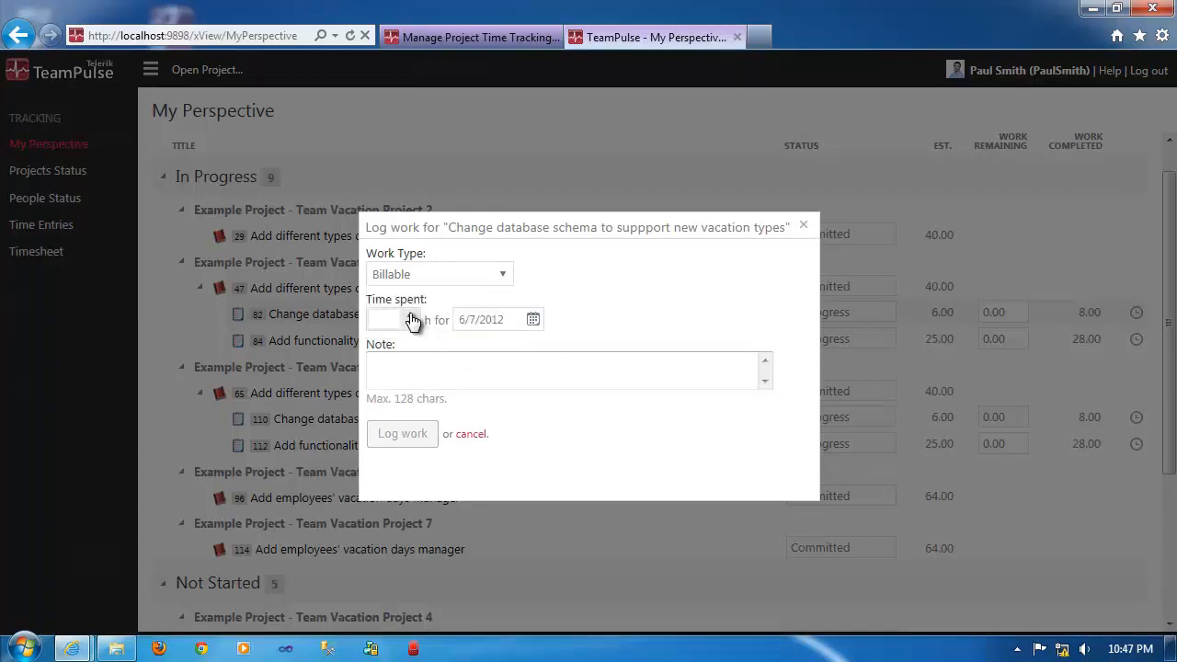
click(411, 315)
click(411, 315)
click(411, 315)
click(411, 315)
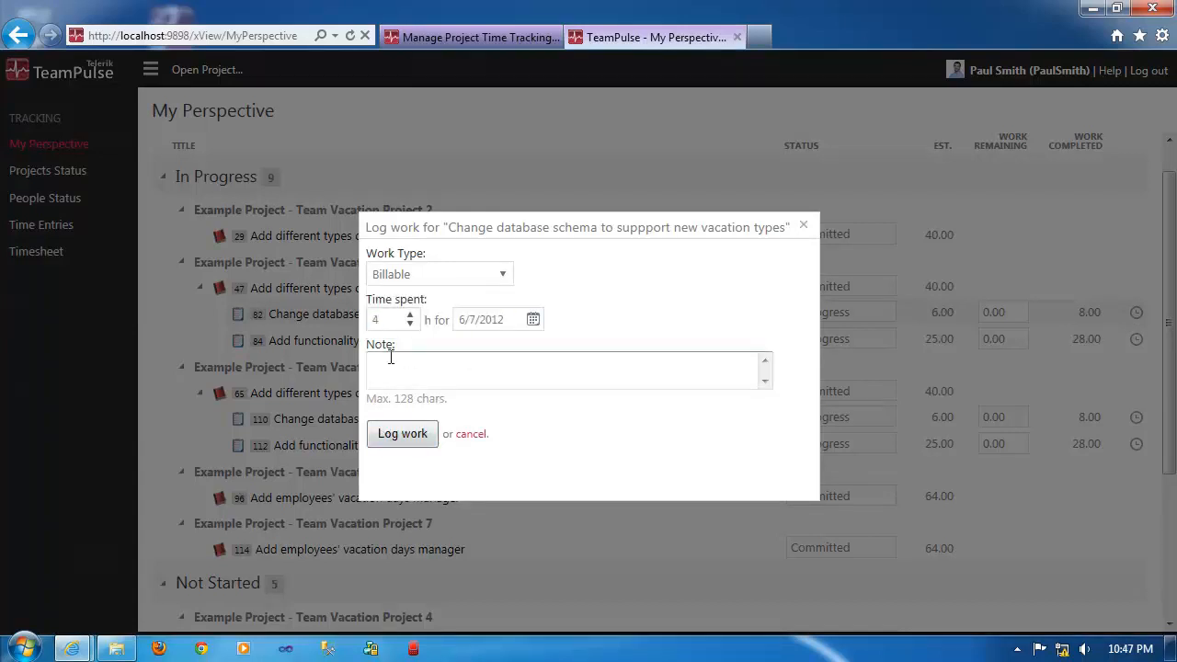
click(390, 358)
text(Foobar)
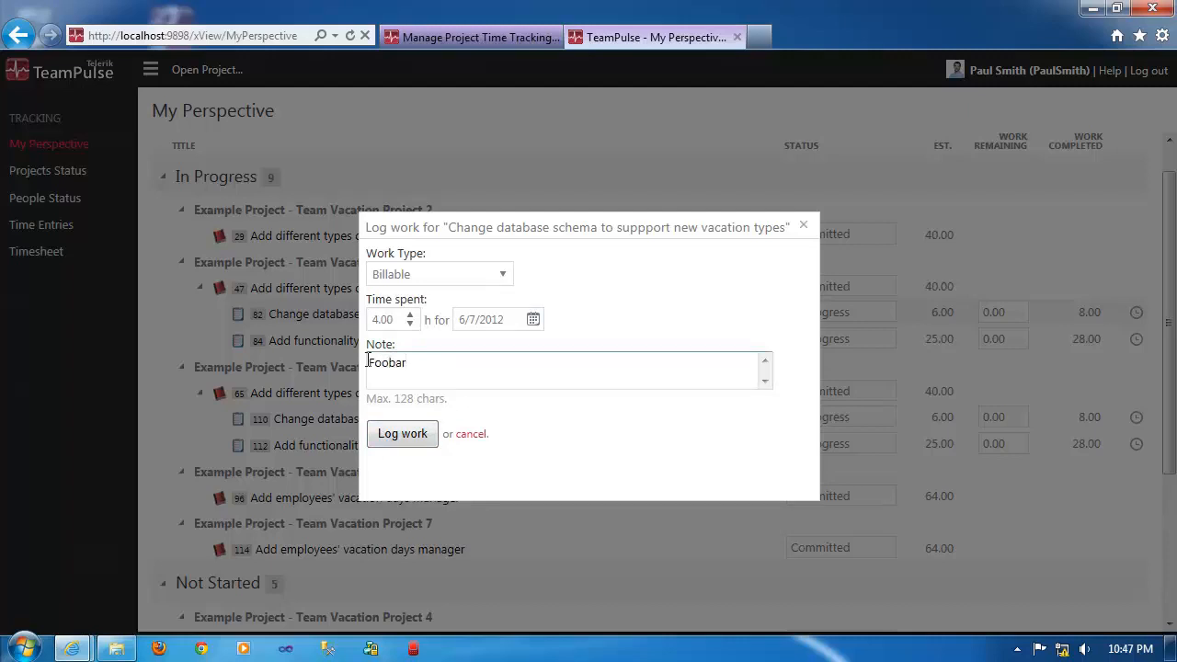
click(395, 436)
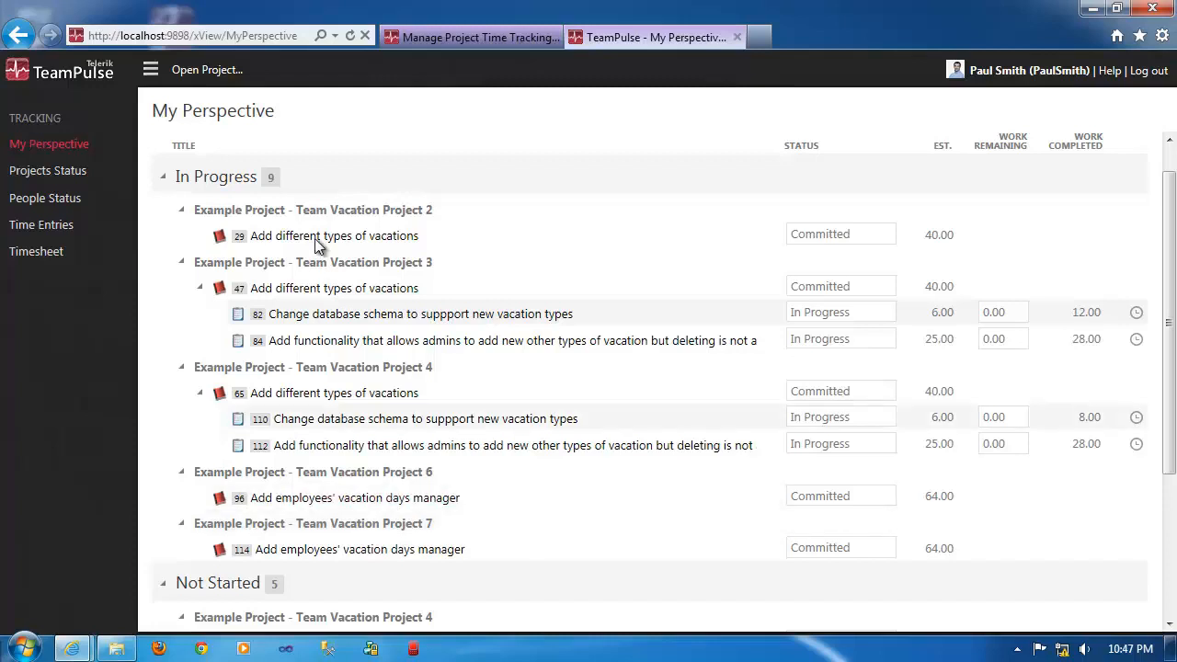
Open the project's storyboard, and return to My Perspective to look through the not-started items.
click(462, 35)
click(111, 124)
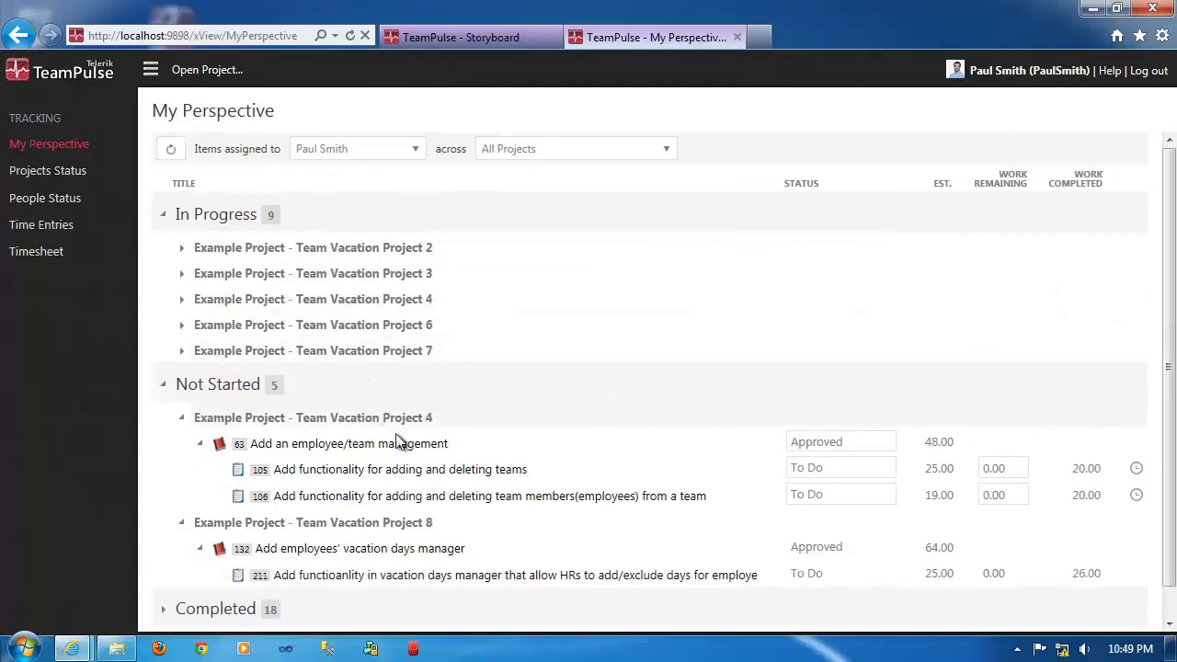
scroll(450, 462, down, 1)
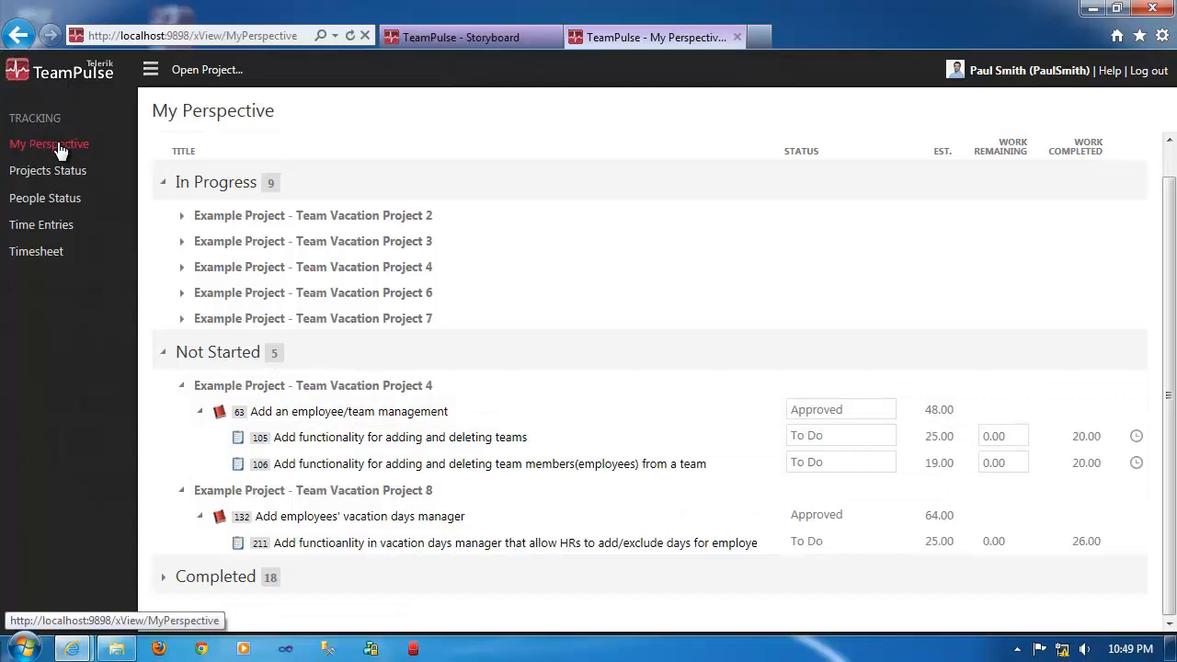
Open the cross-project Timesheet and collapse the five stories of the first Team Vacation Project.
click(49, 252)
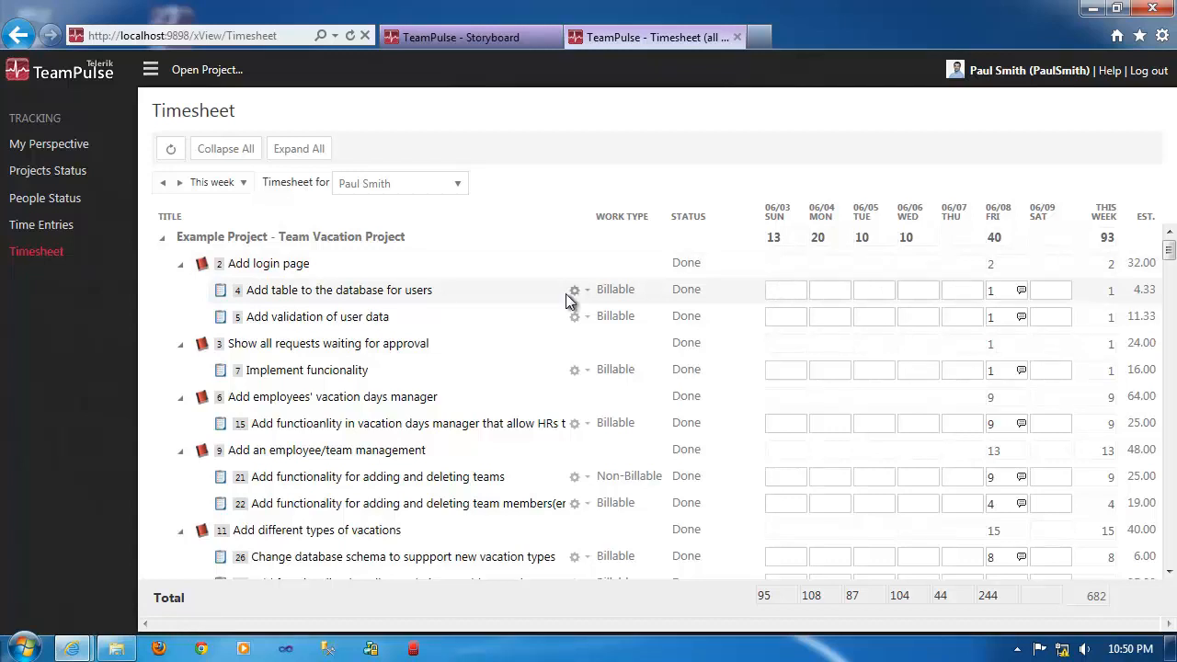
click(181, 265)
click(182, 291)
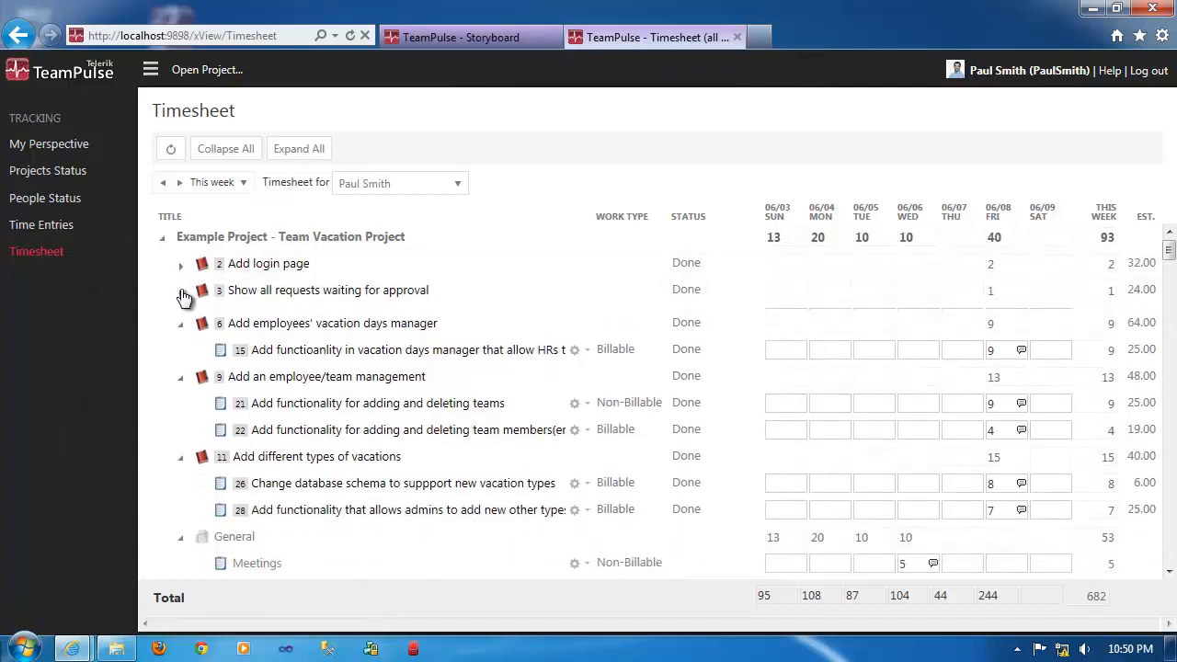
click(181, 319)
click(181, 345)
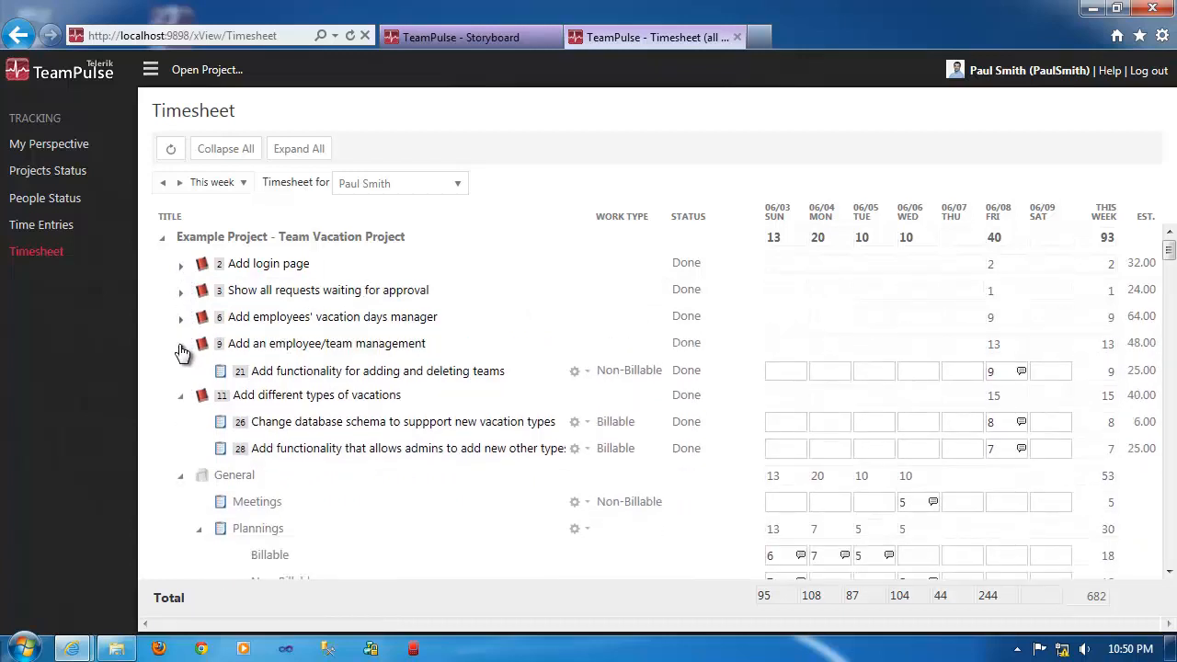
click(181, 372)
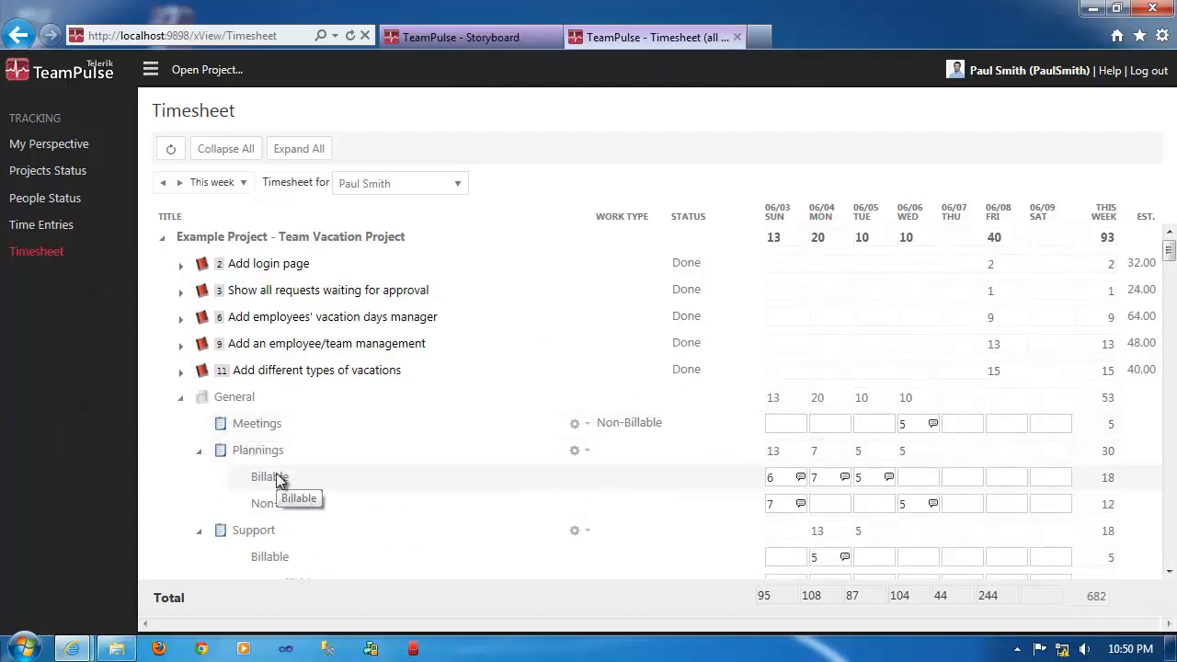
Add an Exploratory Spike work row to the Meetings general task of the first Team Vacation Project.
scroll(403, 550, down, 1)
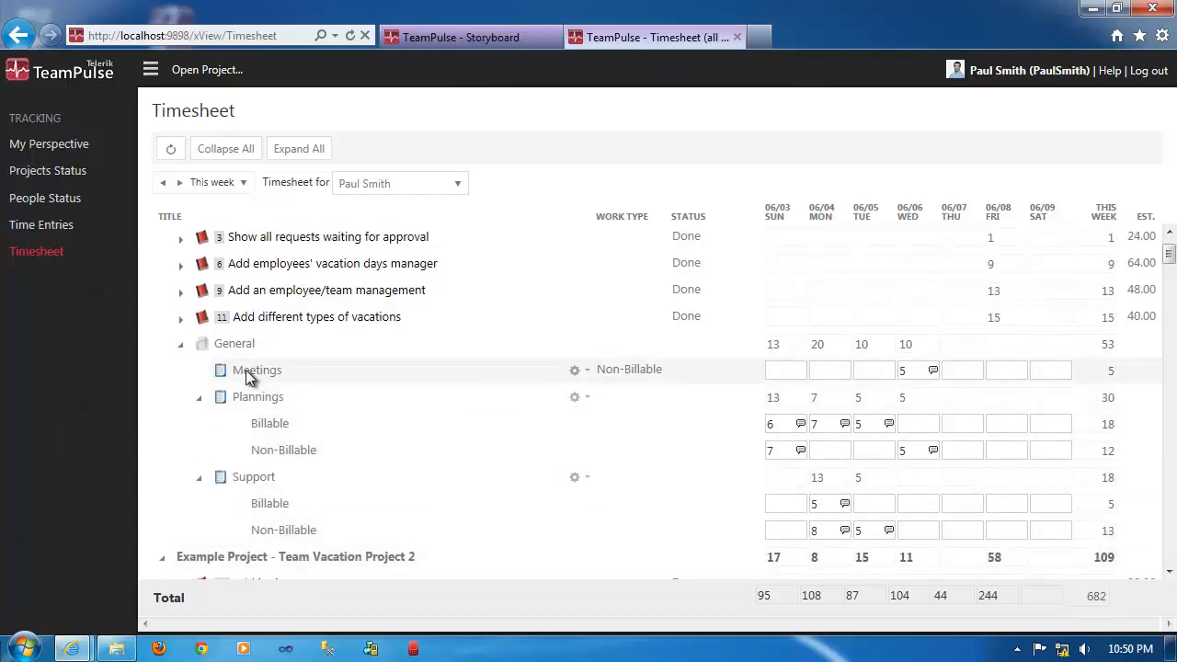
click(586, 369)
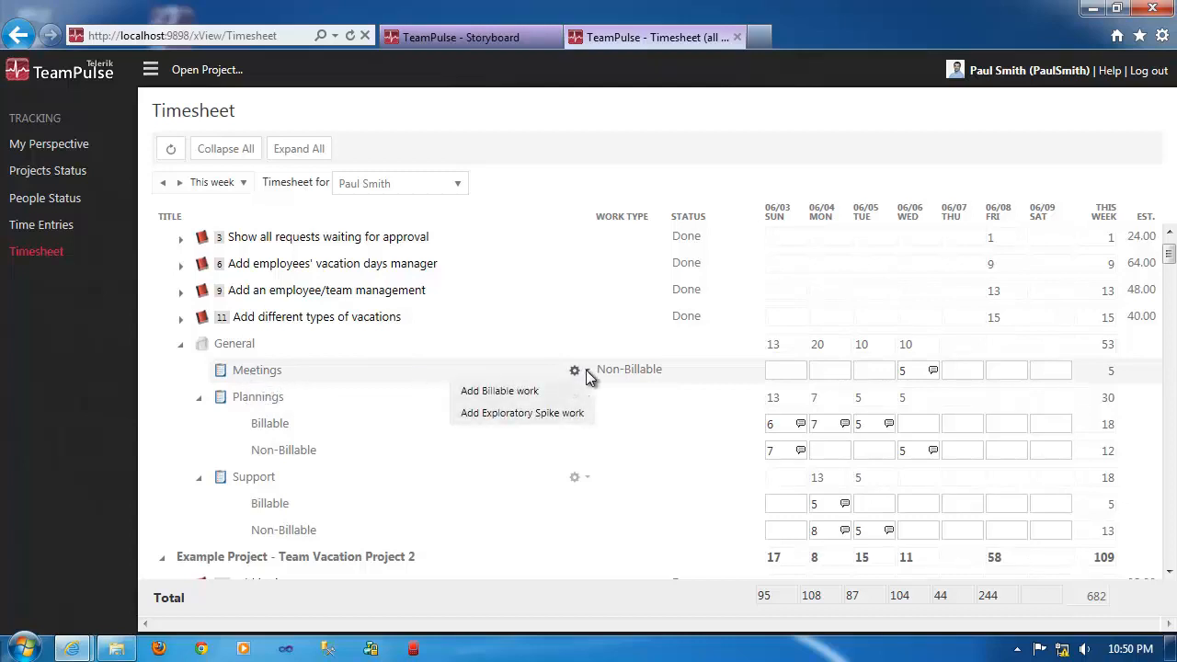
click(511, 413)
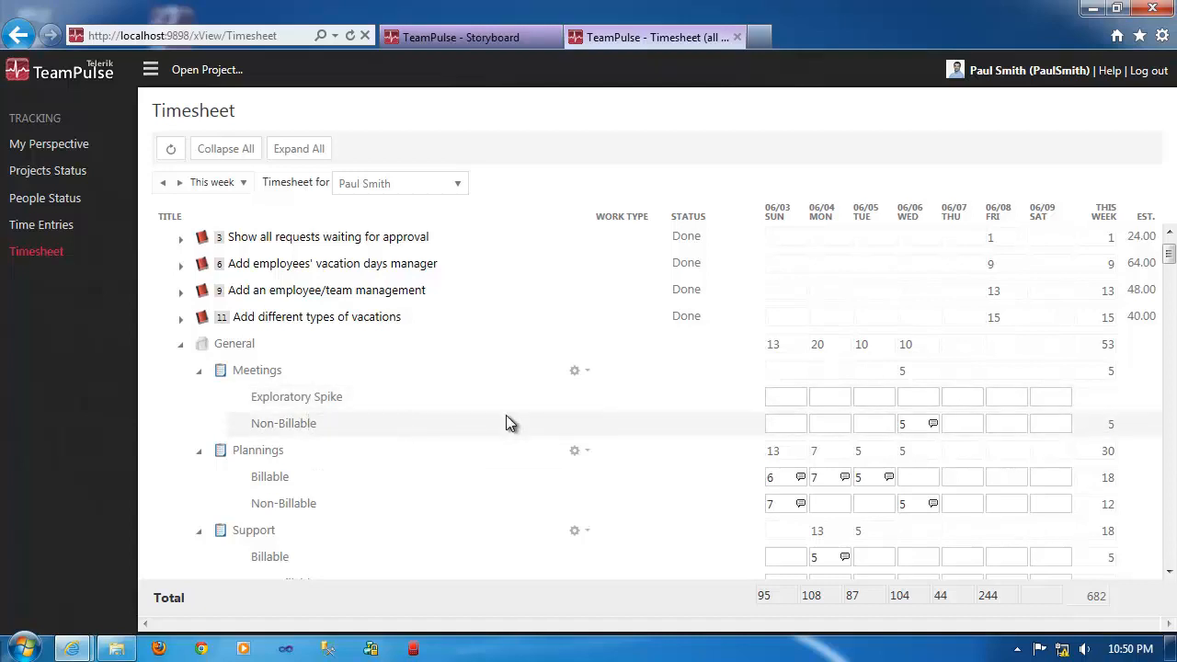
Collapse all projects in the timesheet and expand the non-project General Tasks group.
scroll(506, 415, down, 2)
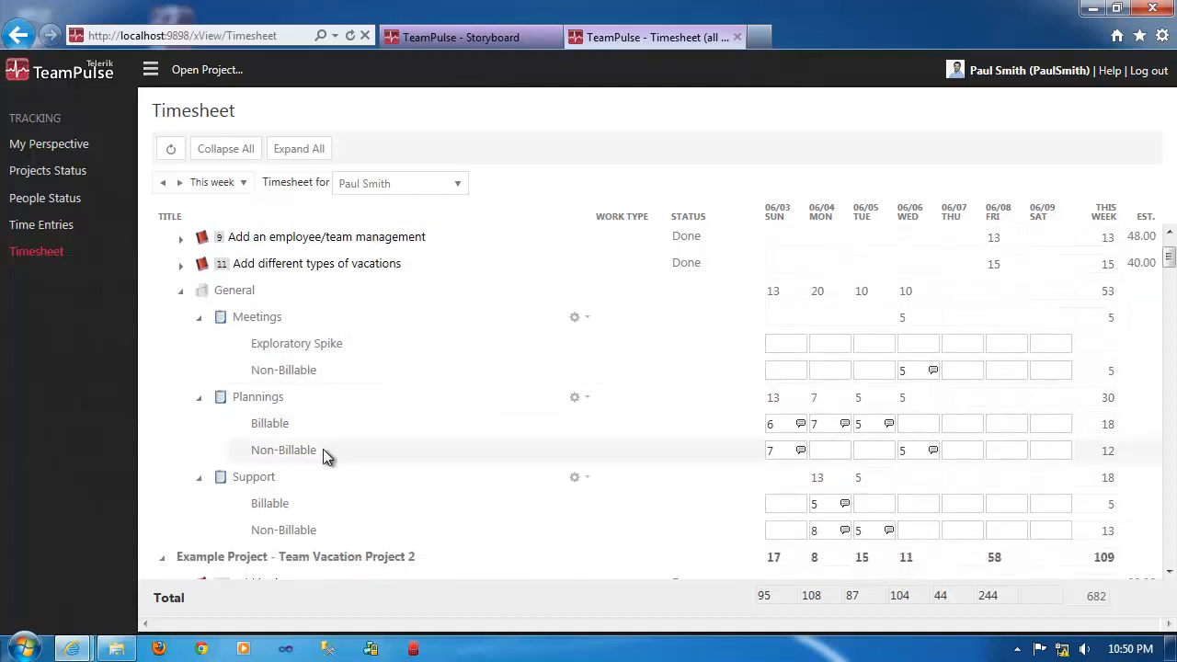
scroll(323, 449, down, 4)
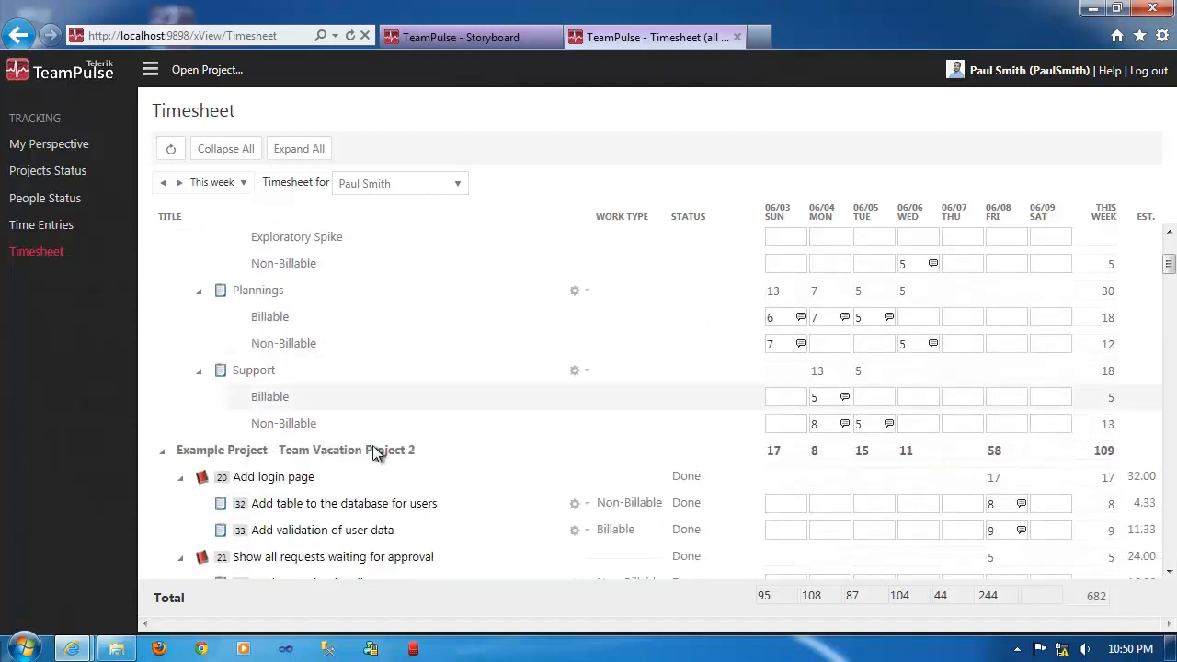
click(230, 150)
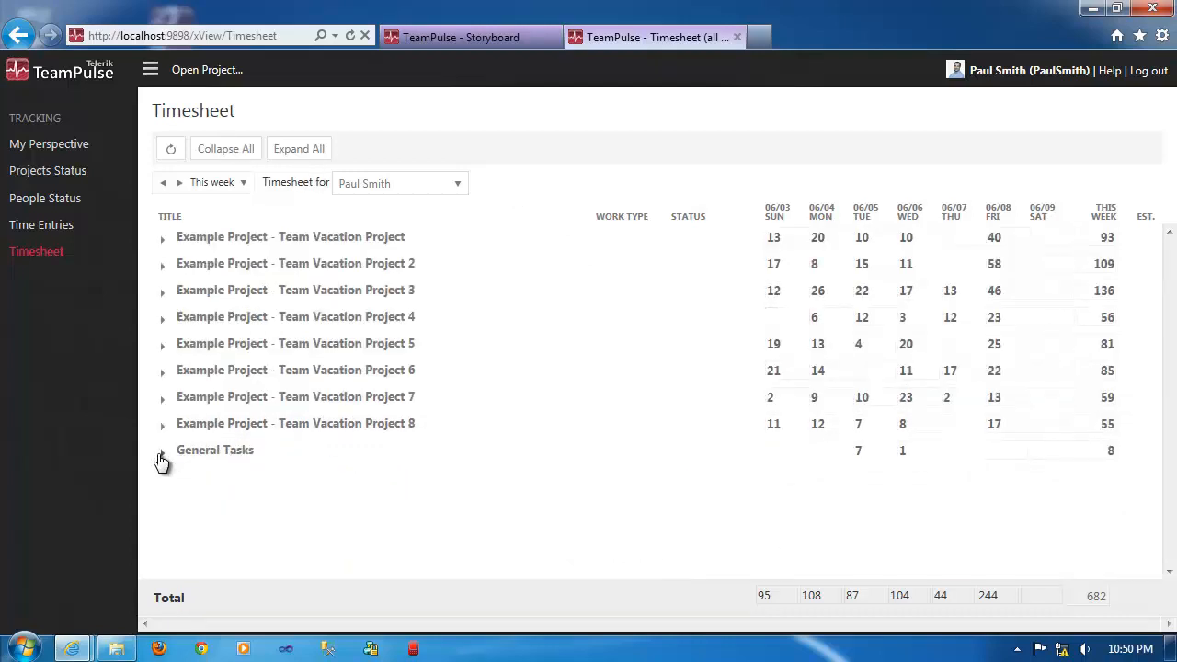
click(162, 458)
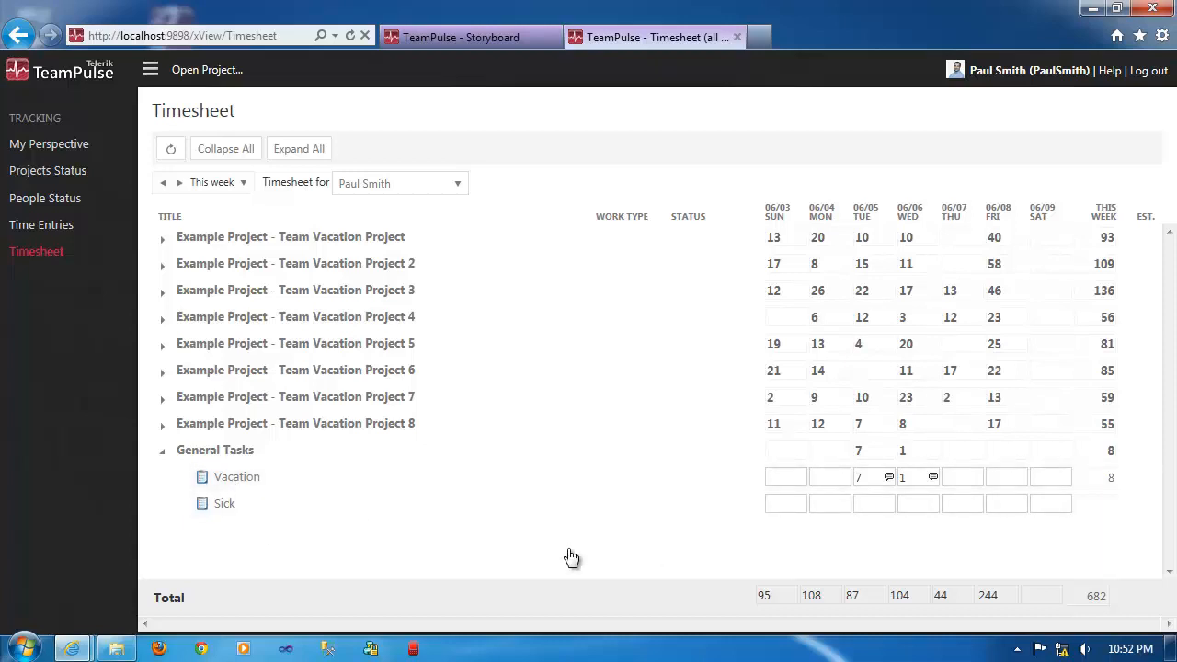
Open the Time Entries list and try sorting by person and by project, ending with project in descending order.
click(43, 229)
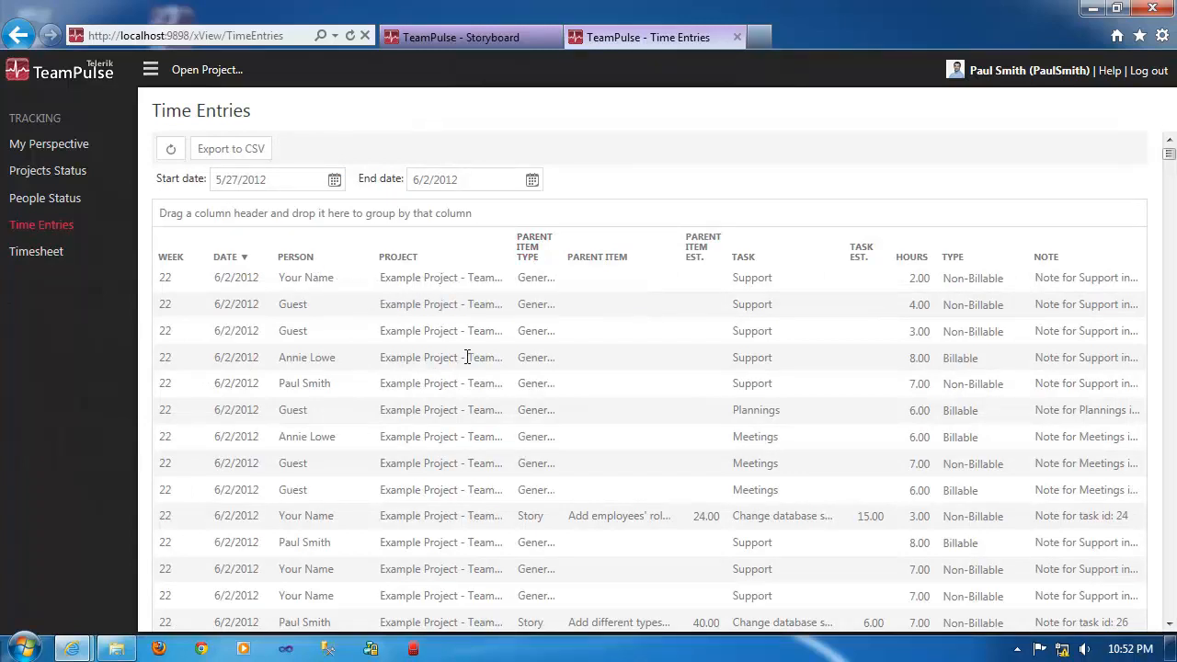
scroll(466, 359, down, 3)
scroll(465, 365, up, 3)
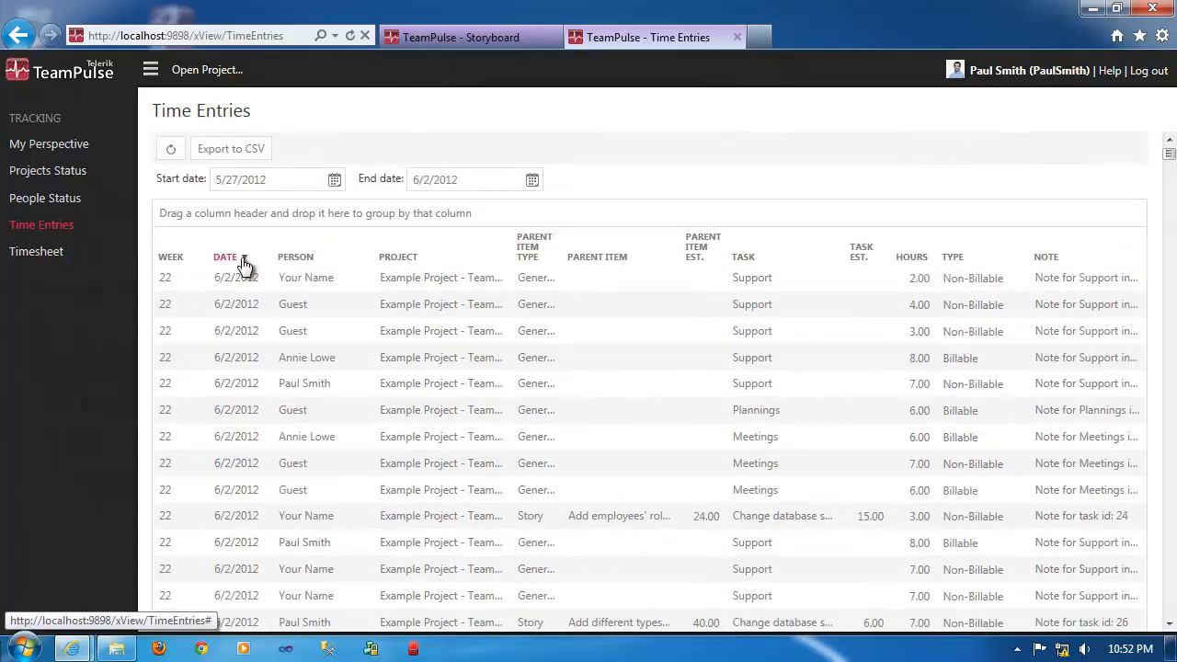
click(244, 264)
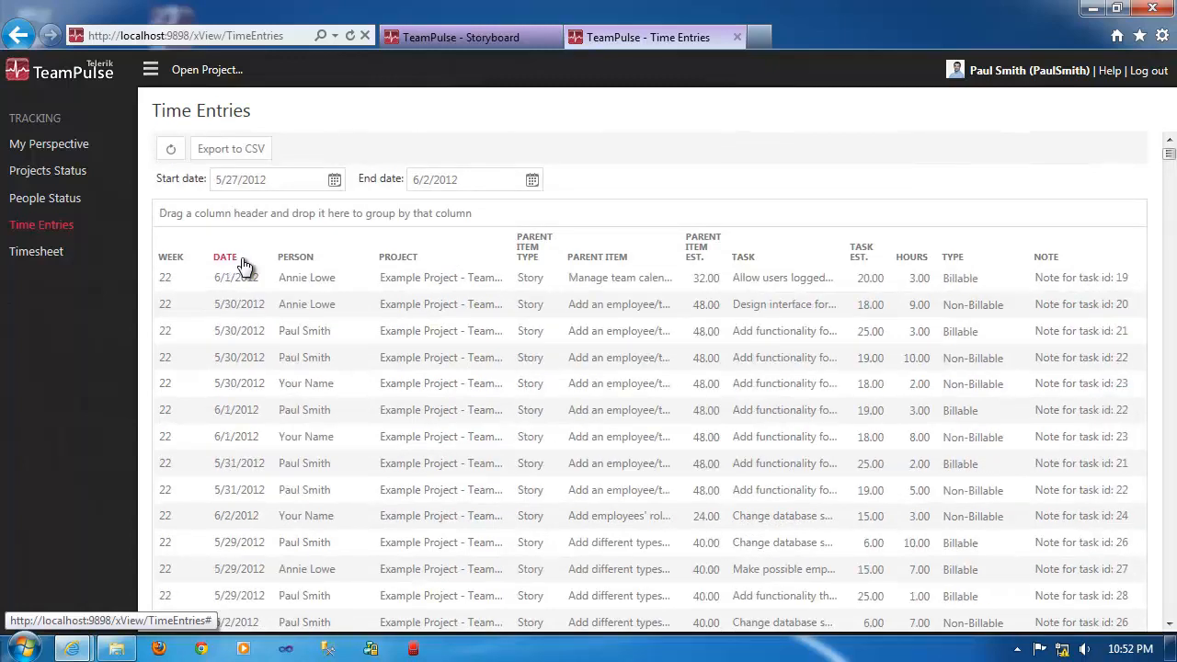
click(290, 263)
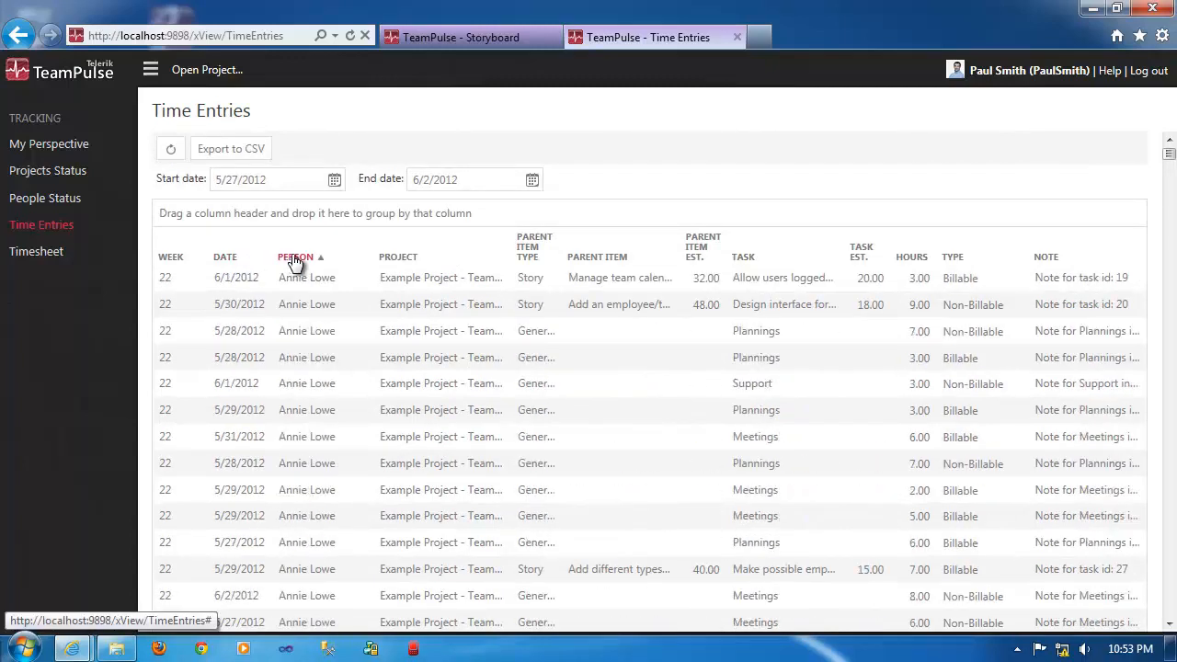
click(394, 264)
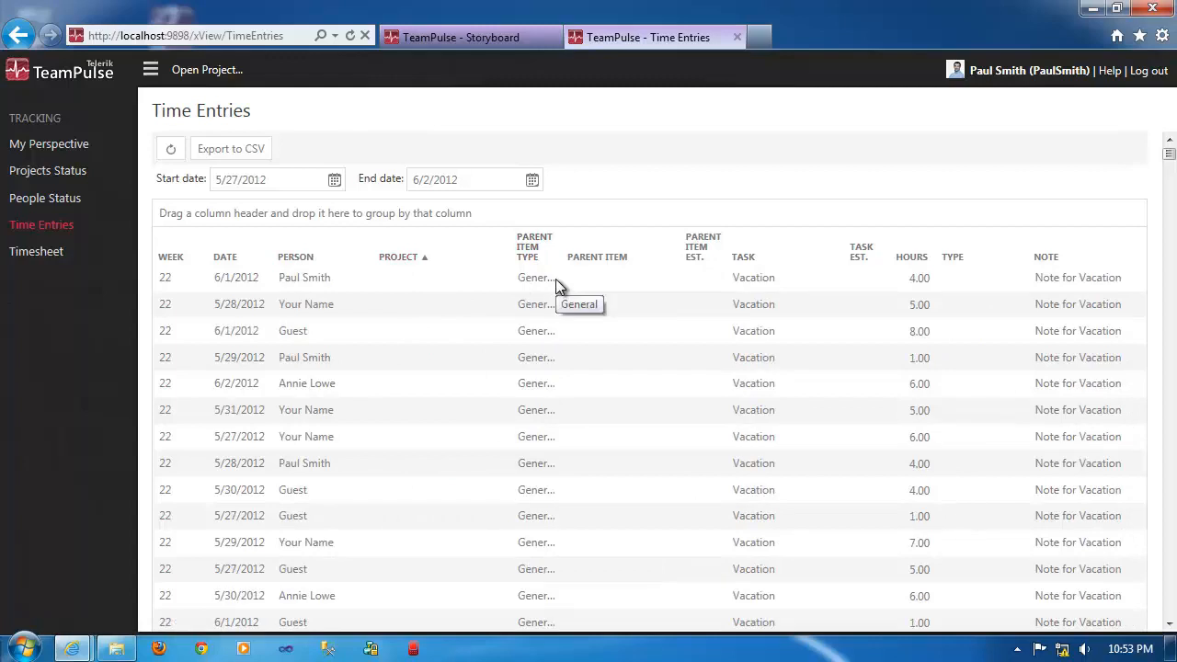
click(395, 260)
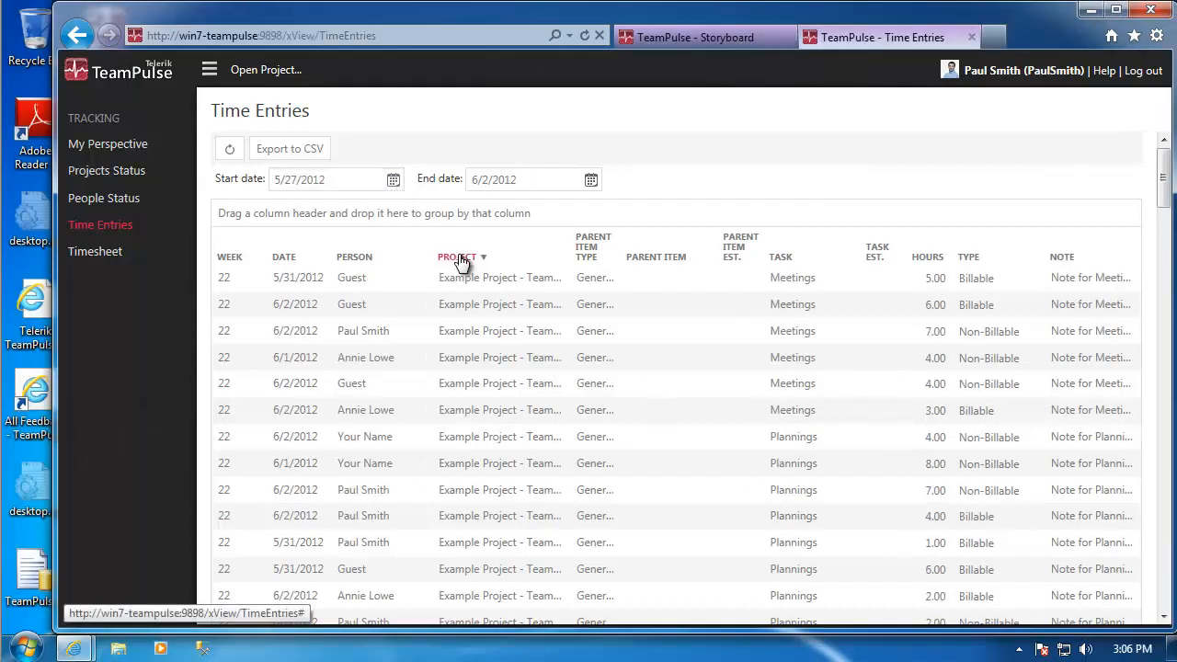
Group the time entries by person and project with persons in descending order, and remove the person grouping.
drag(460, 264, 249, 214)
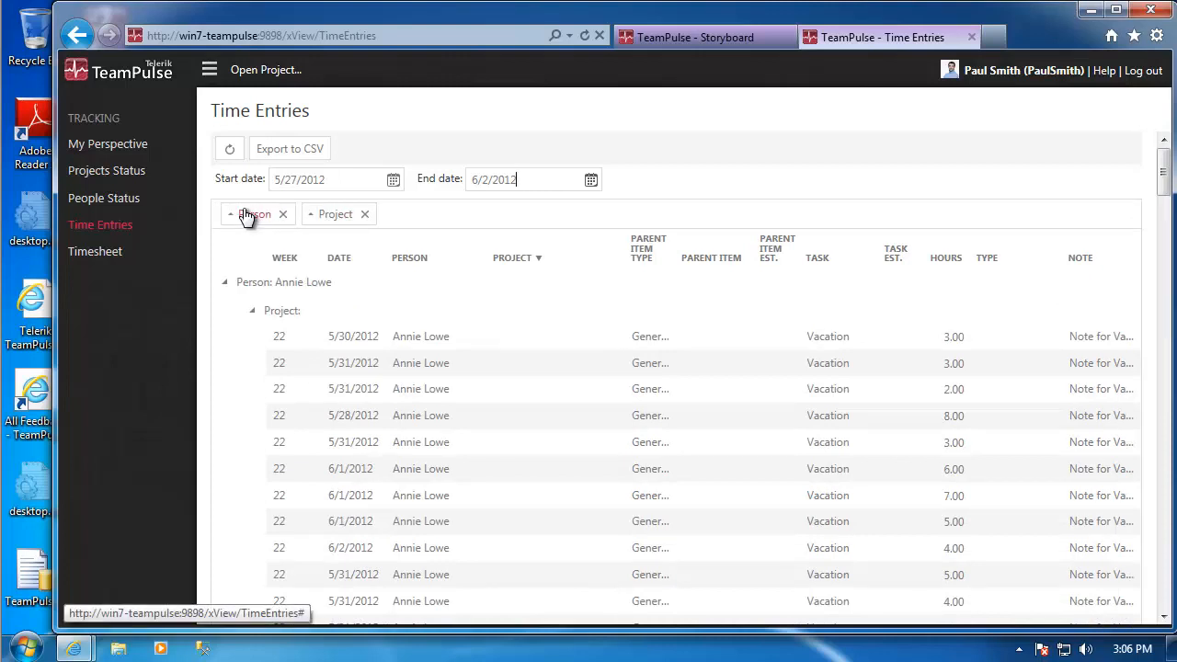
click(246, 219)
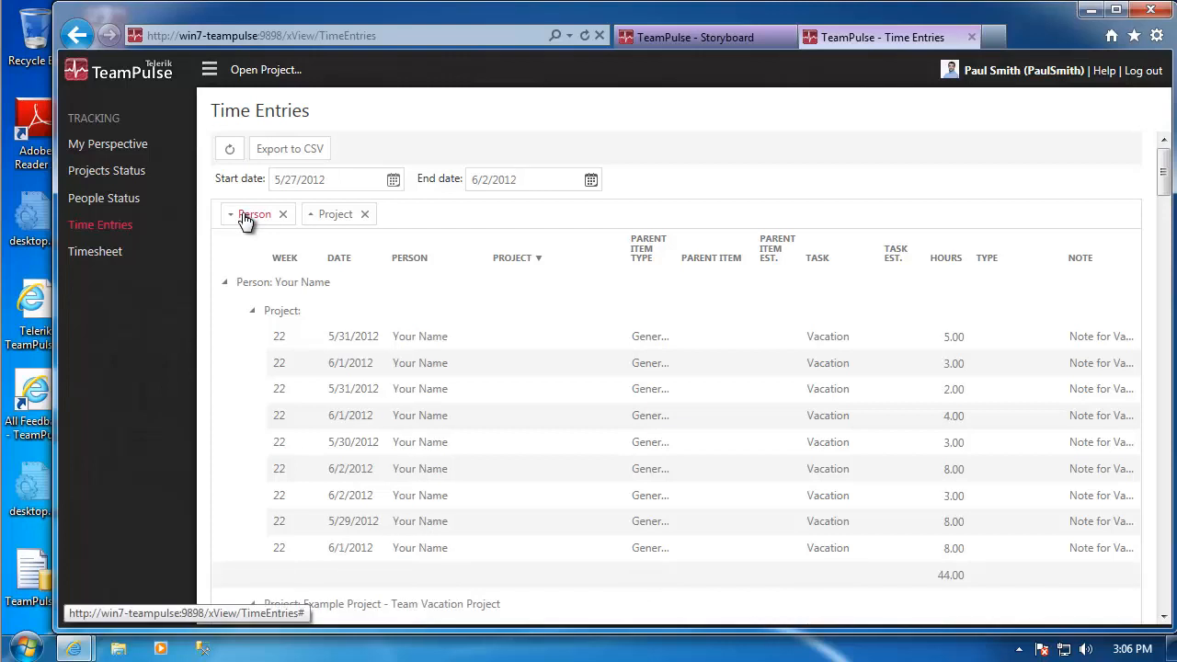
click(283, 215)
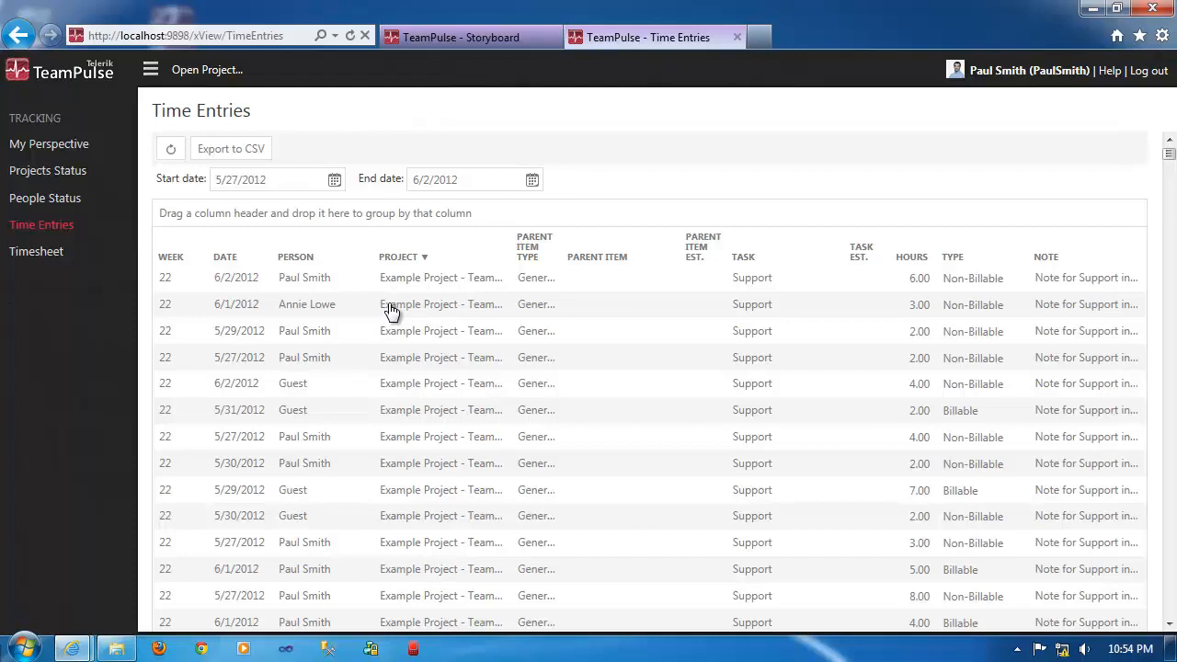
Export the time entries from 5/27/2012 to 6/2/2012 to CSV and open the downloaded file in Notepad.
click(237, 152)
click(236, 152)
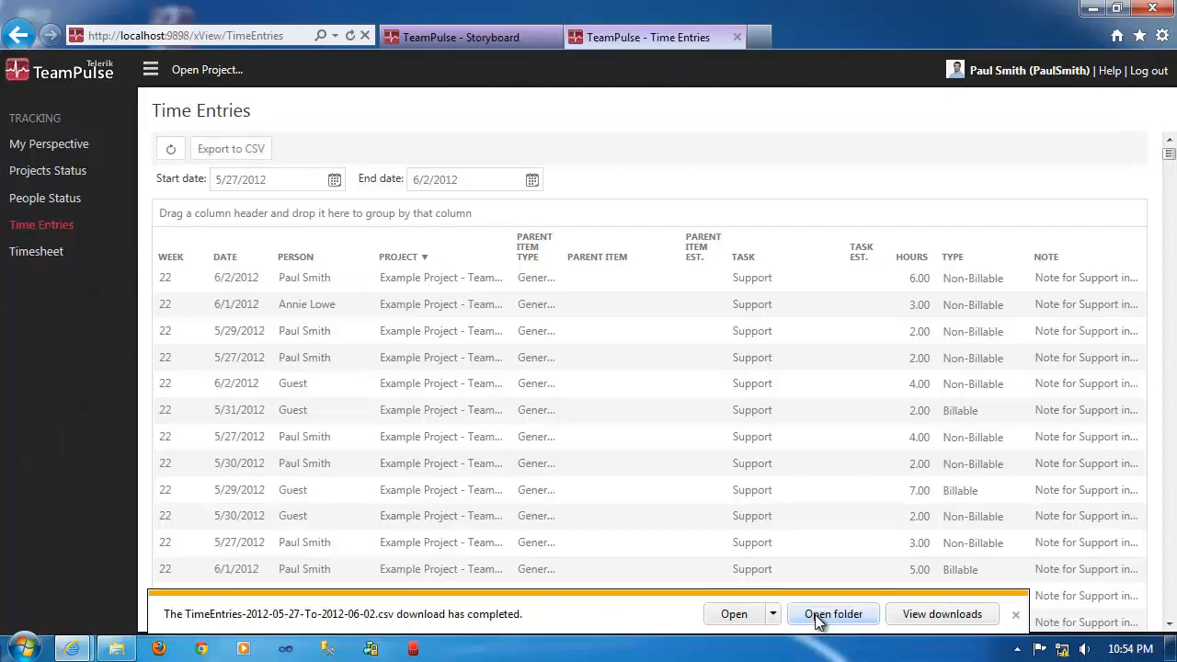
click(736, 614)
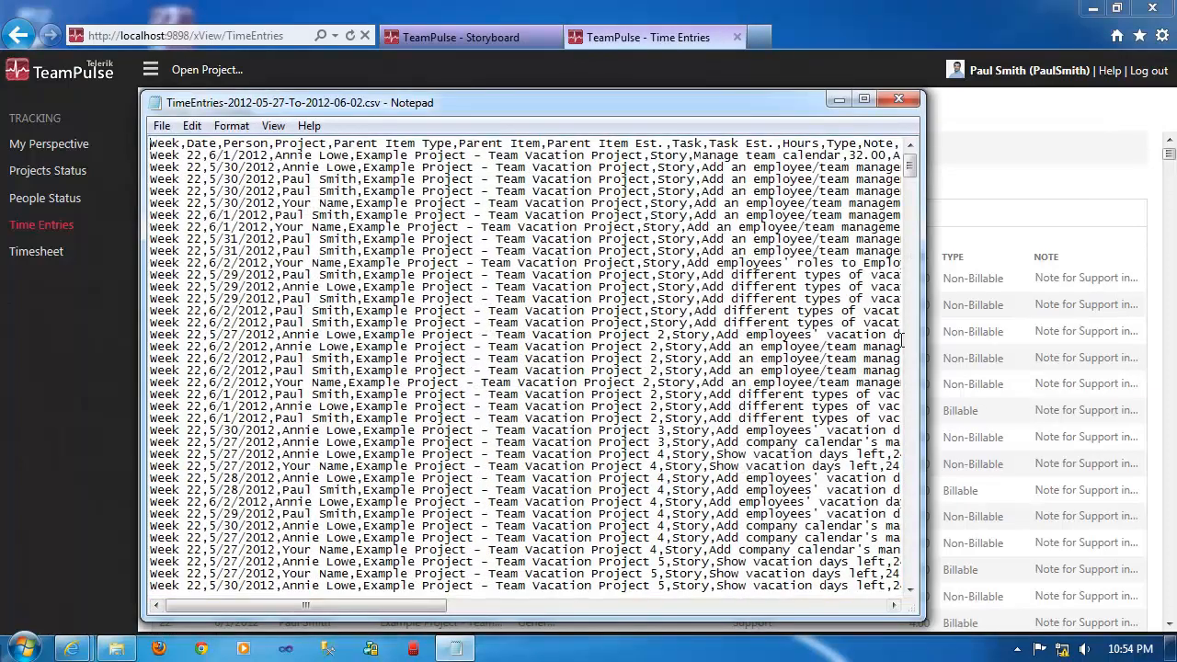
Widen the Notepad window, examine the header row and entries of the exported CSV file, and close it.
drag(926, 337, 1133, 340)
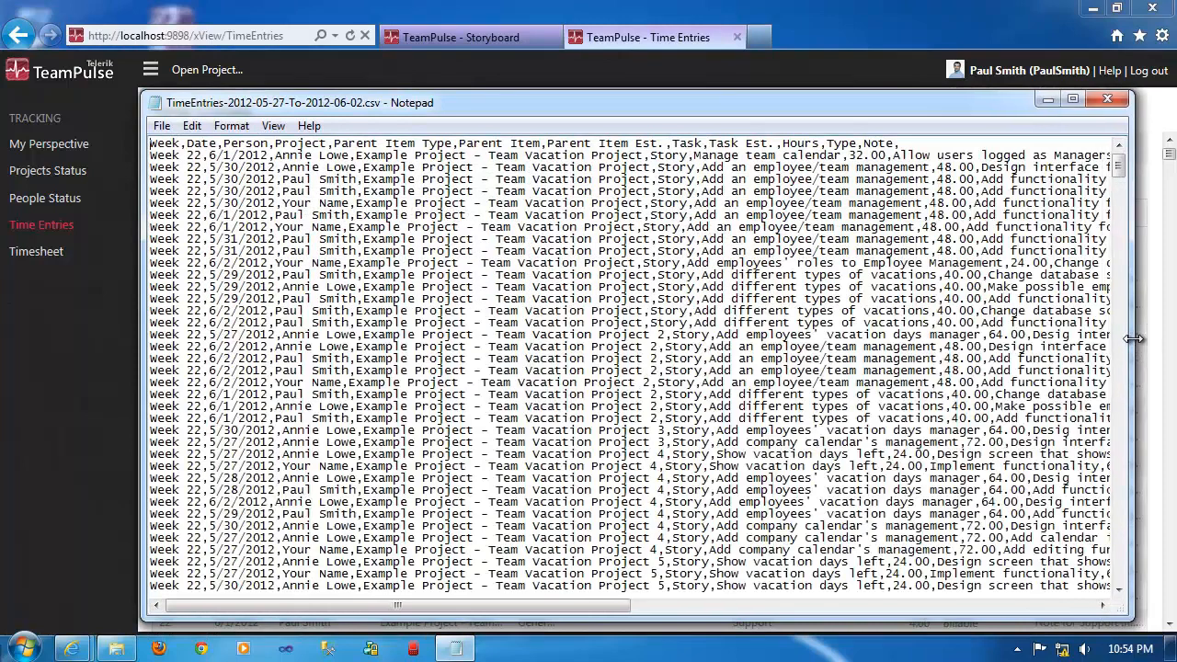
drag(149, 143, 941, 144)
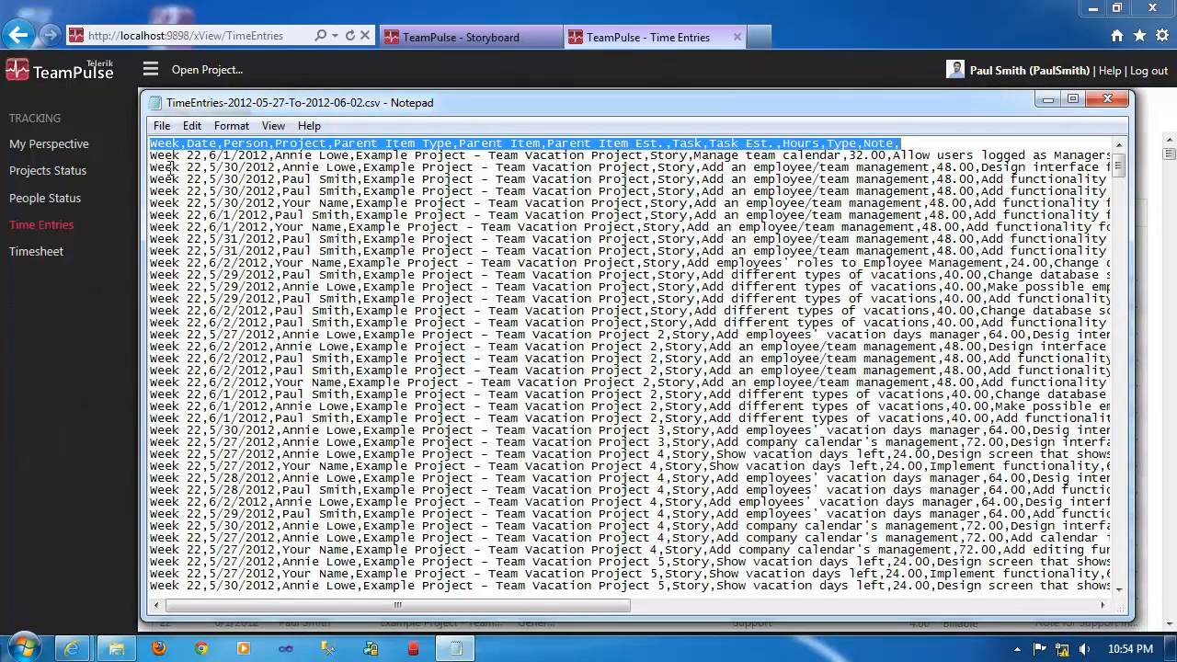
scroll(317, 298, down, 11)
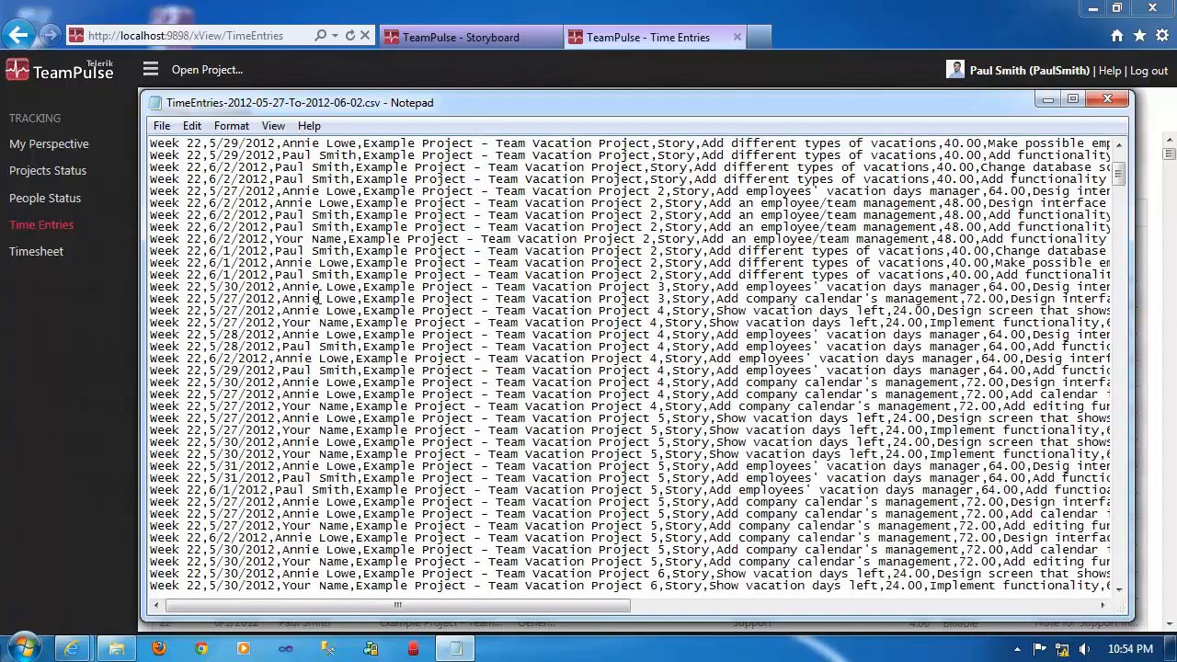
scroll(317, 298, down, 11)
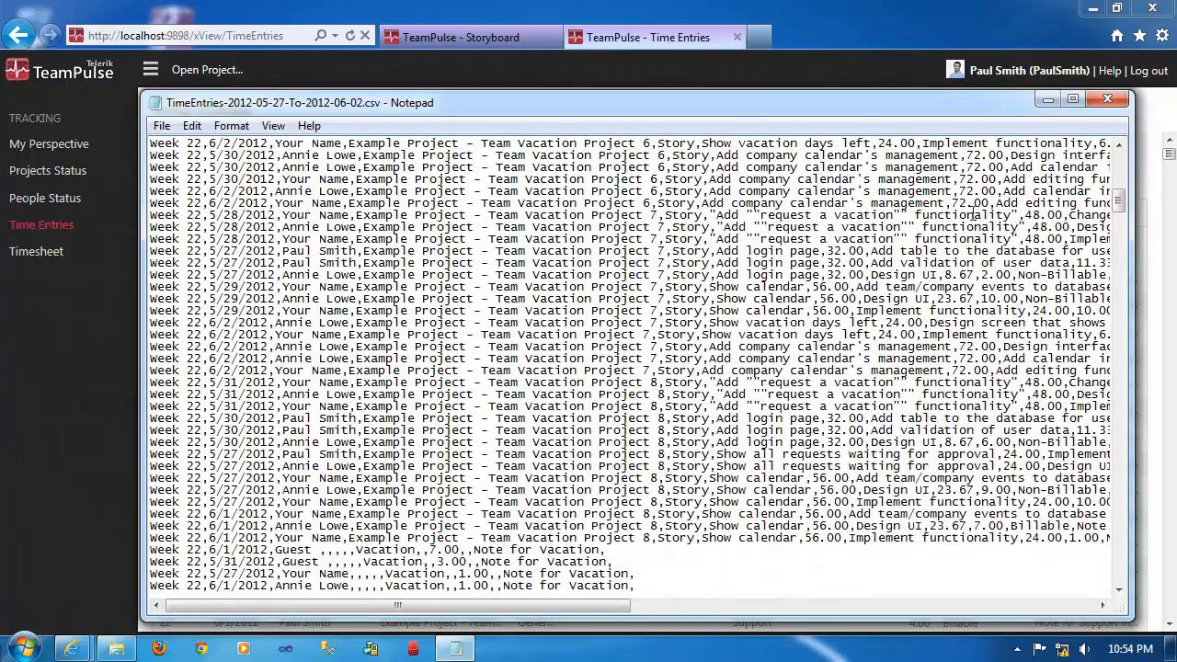
scroll(822, 304, down, 9)
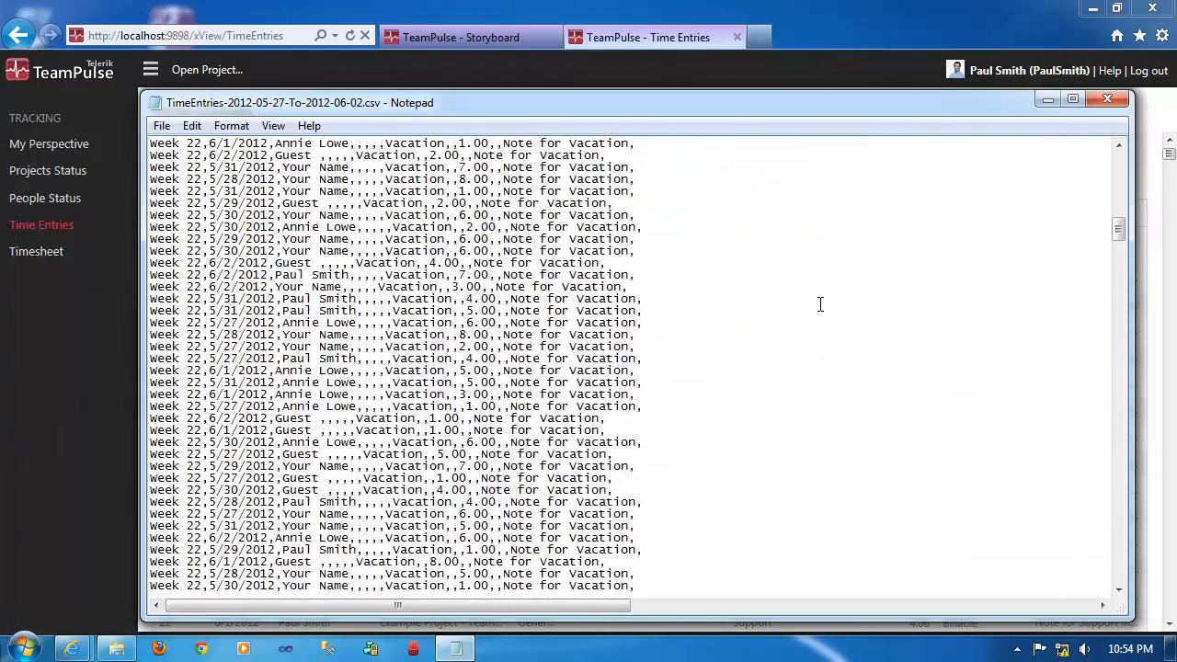
drag(1120, 234, 1118, 157)
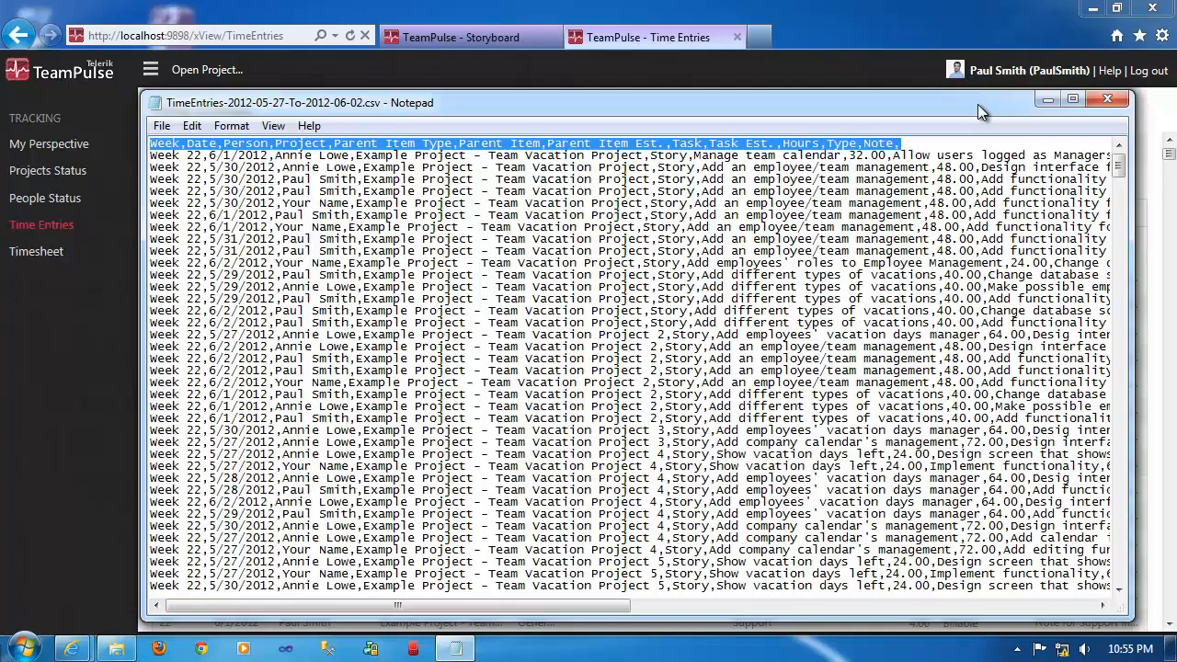
click(1110, 100)
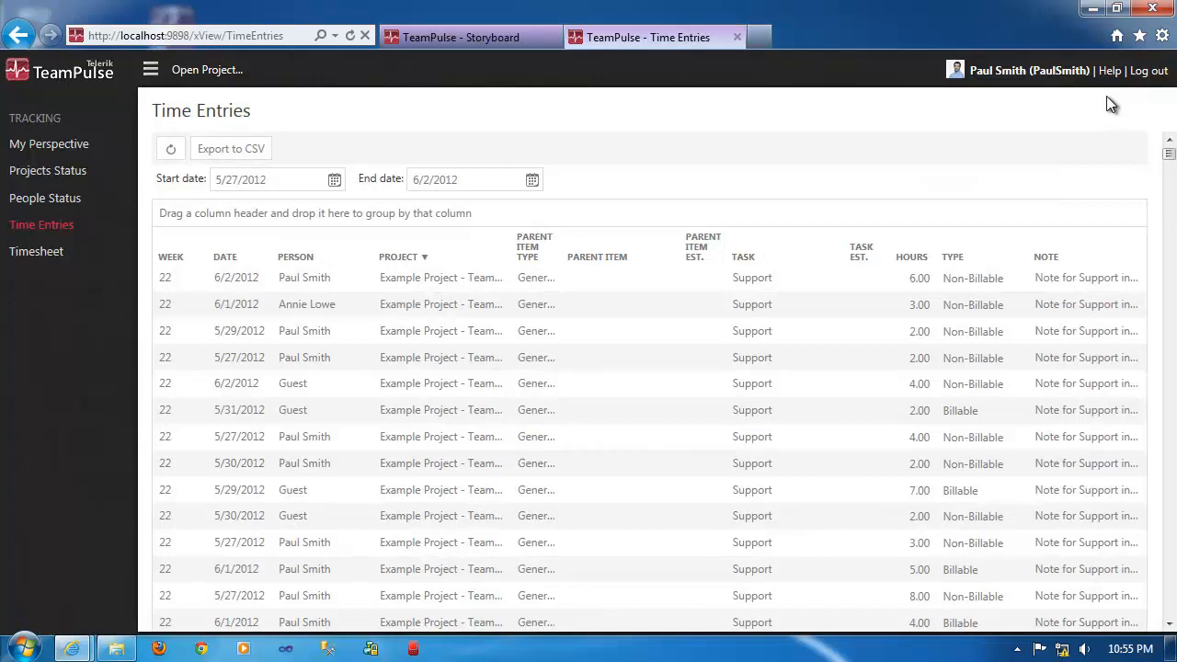